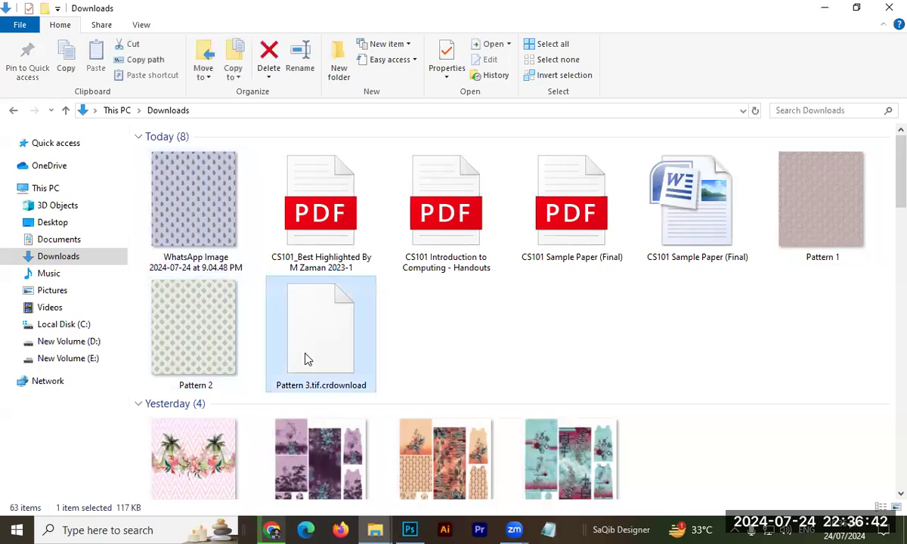
# Check the download progress of Pattern 3.tif in the Chrome browser and return to the Downloads folder.
pyautogui.click(270, 530)
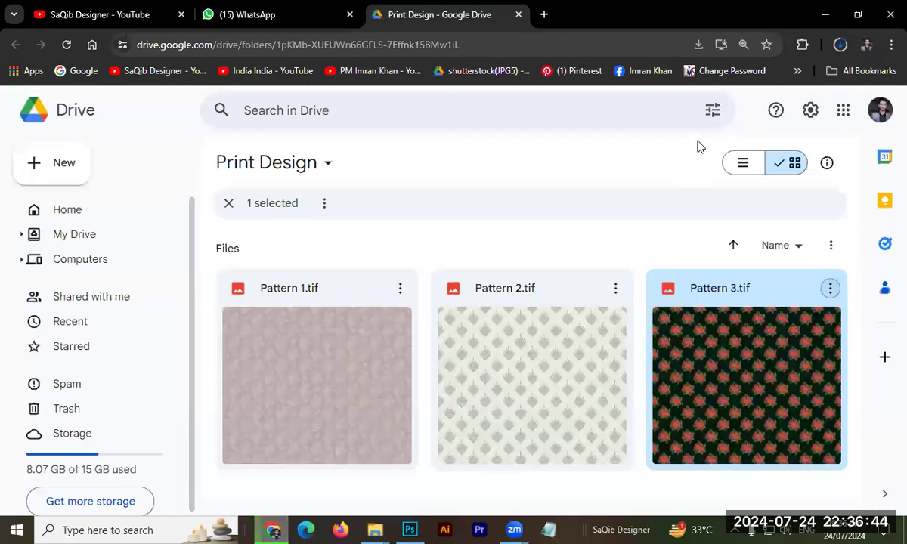
pyautogui.click(840, 45)
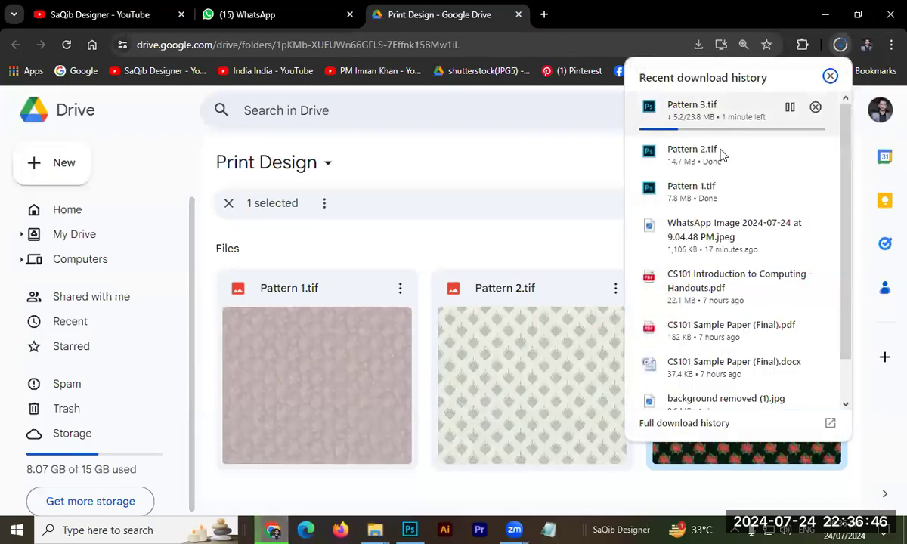
pyautogui.click(508, 237)
pyautogui.click(508, 237)
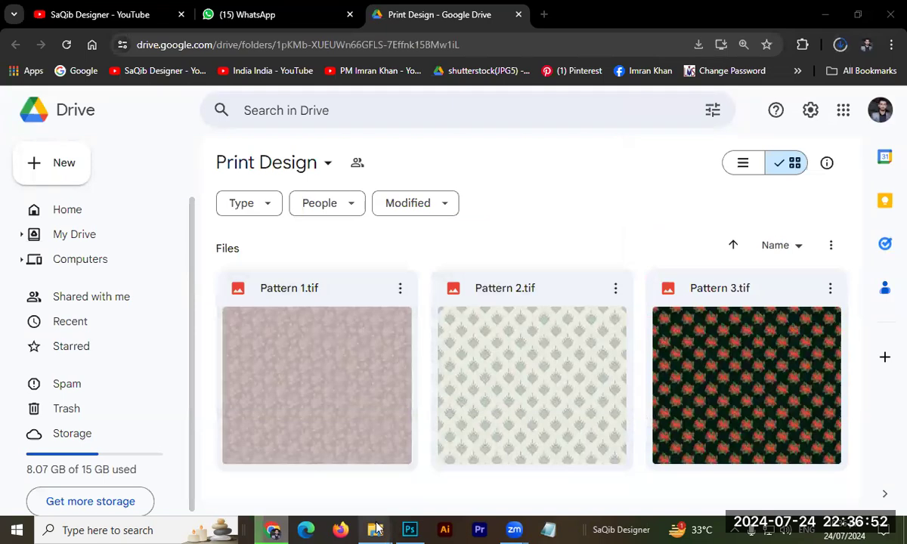
pyautogui.moveTo(376, 529)
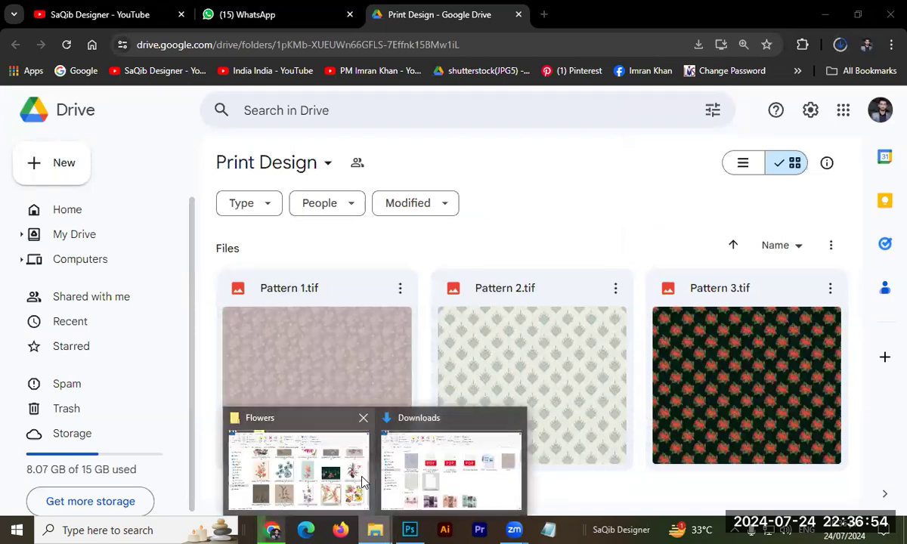
pyautogui.click(396, 455)
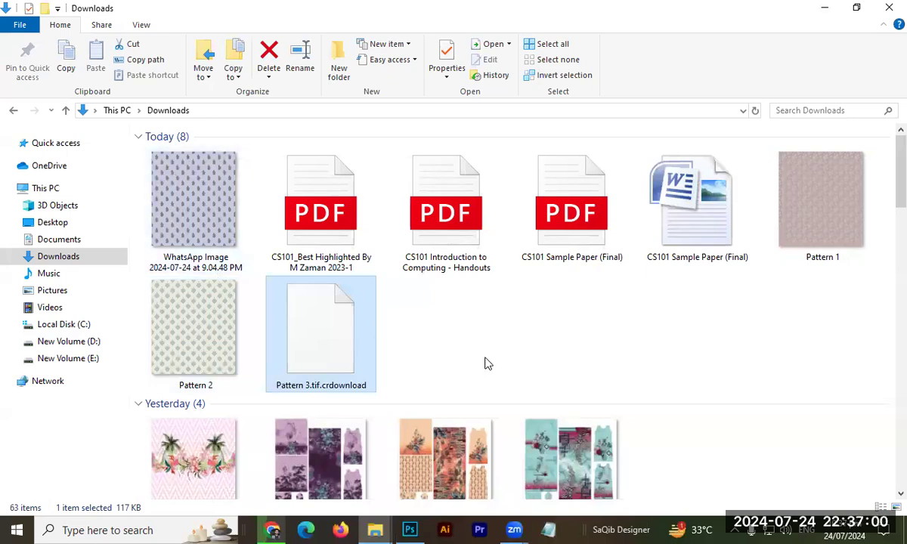
# Open the Pattern 1 file from the Downloads folder in Photoshop and view its floral pattern up close.
pyautogui.click(829, 235)
pyautogui.moveTo(804, 214); pyautogui.dragTo(532, 236)
pyautogui.hotkey('alt', 'Tab')
pyautogui.hotkey('alt', 'Tab')
pyautogui.moveTo(433, 346); pyautogui.dragTo(370, 136)
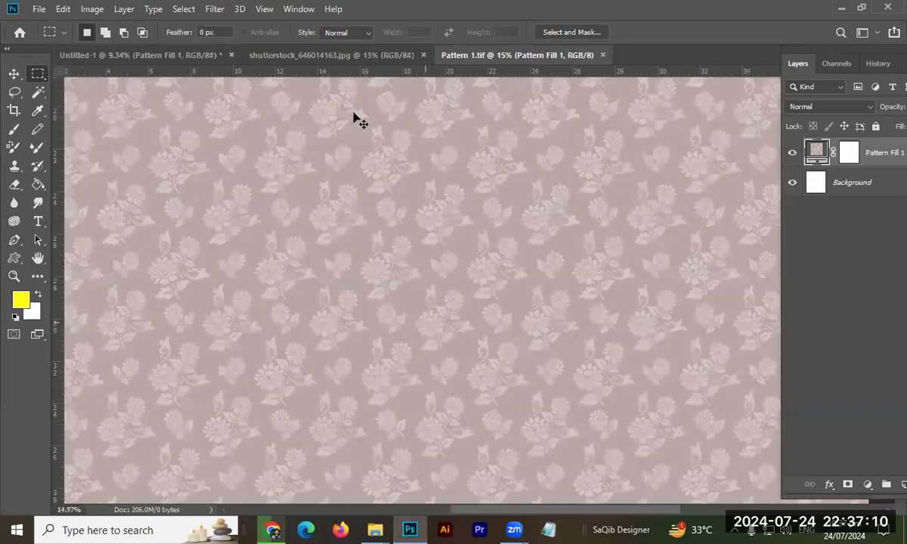
# Close the shutterstock_646014163.jpg document and the Untitled-1 document without saving changes.
pyautogui.click(302, 55)
pyautogui.hotkey('ctrl', 'w')
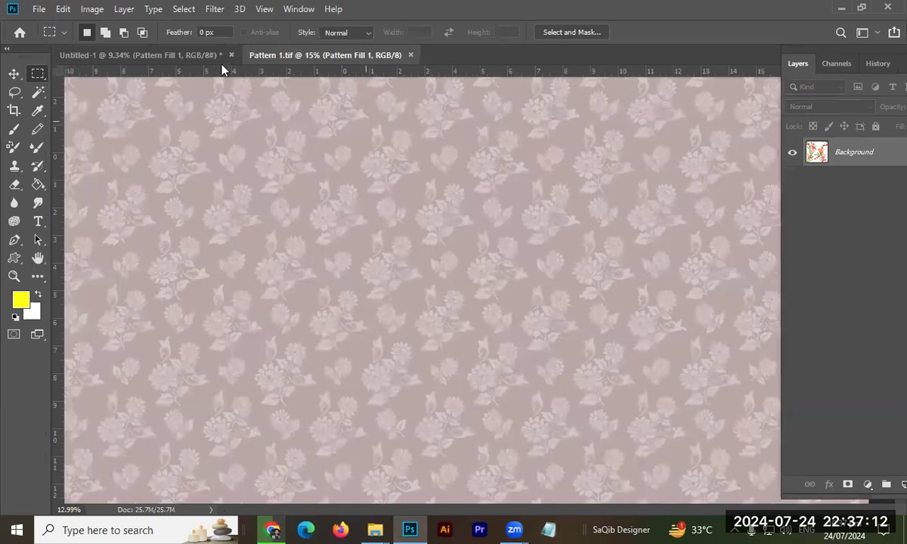
pyautogui.click(183, 59)
pyautogui.hotkey('ctrl', 'w')
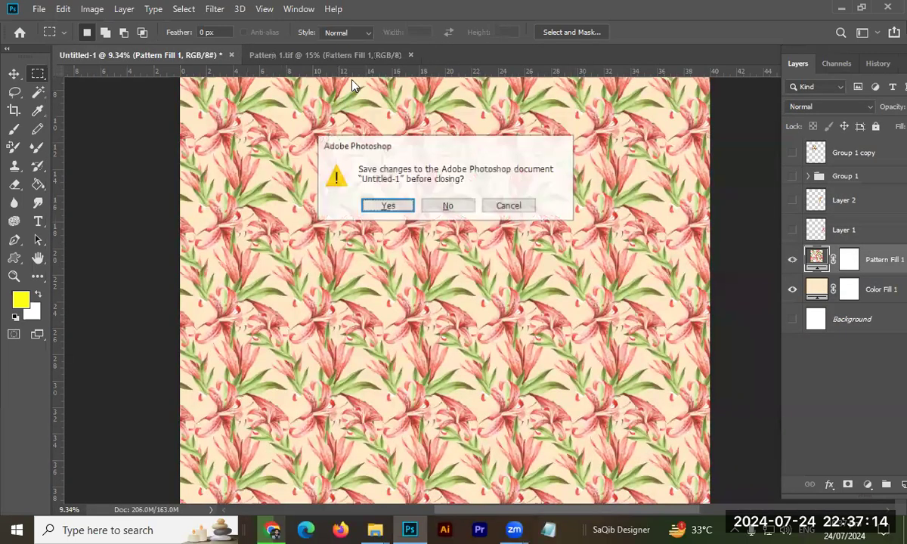
pyautogui.click(447, 206)
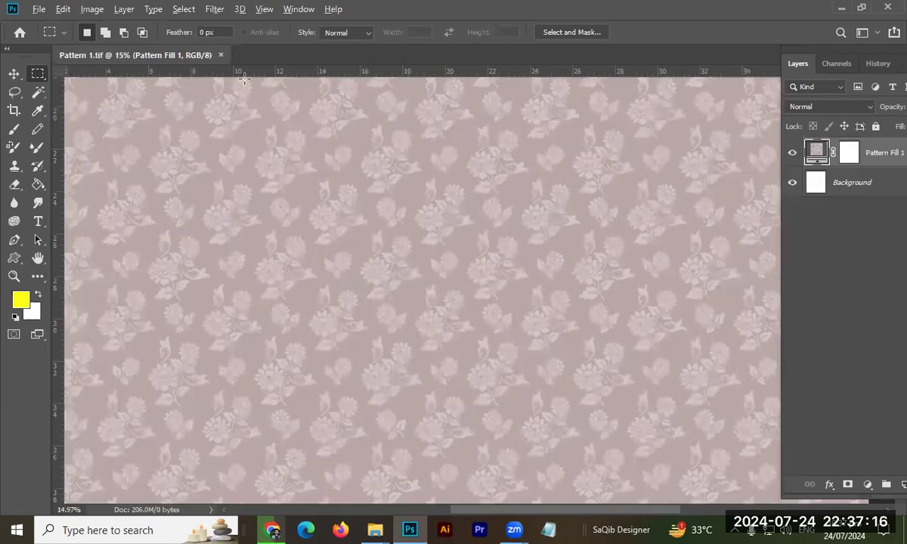
# Open the Pattern 2 file from the Downloads folder in Photoshop as a separate document.
pyautogui.hotkey('alt', 'Tab')
pyautogui.moveTo(189, 313); pyautogui.dragTo(795, 324)
pyautogui.hotkey('alt', 'Tab')
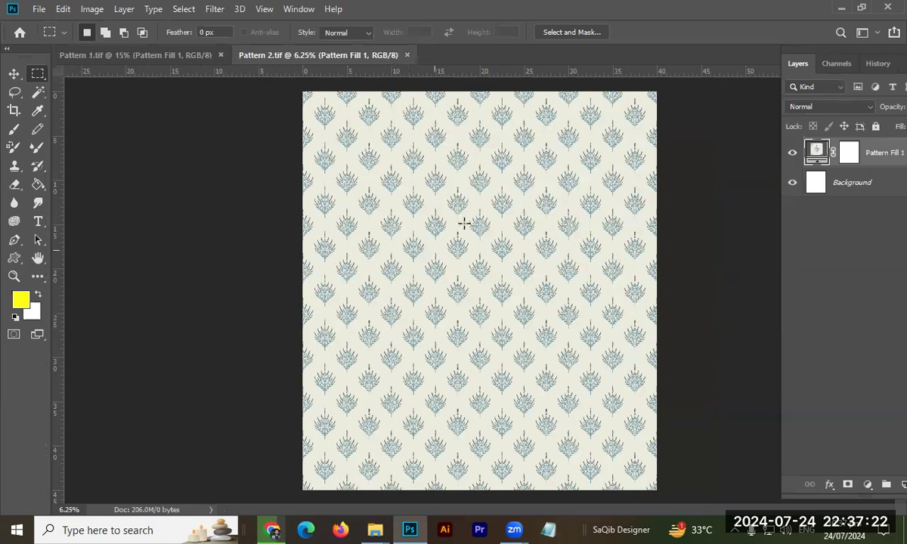
# Examine how the leaf motif repeats and is spaced across the Pattern 2 canvas.
pyautogui.scroll(10, 464, 246)
pyautogui.scroll(-3, 556, 226)
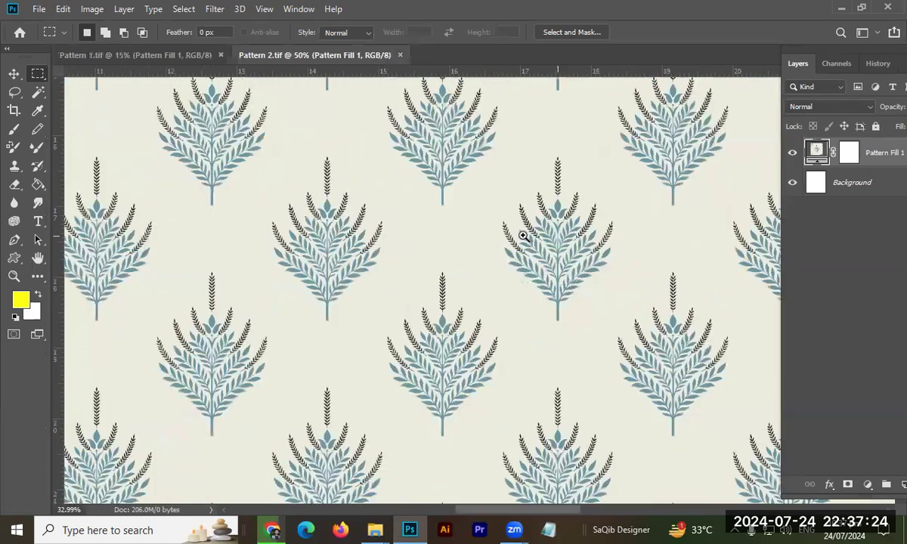
pyautogui.scroll(-4, 453, 189)
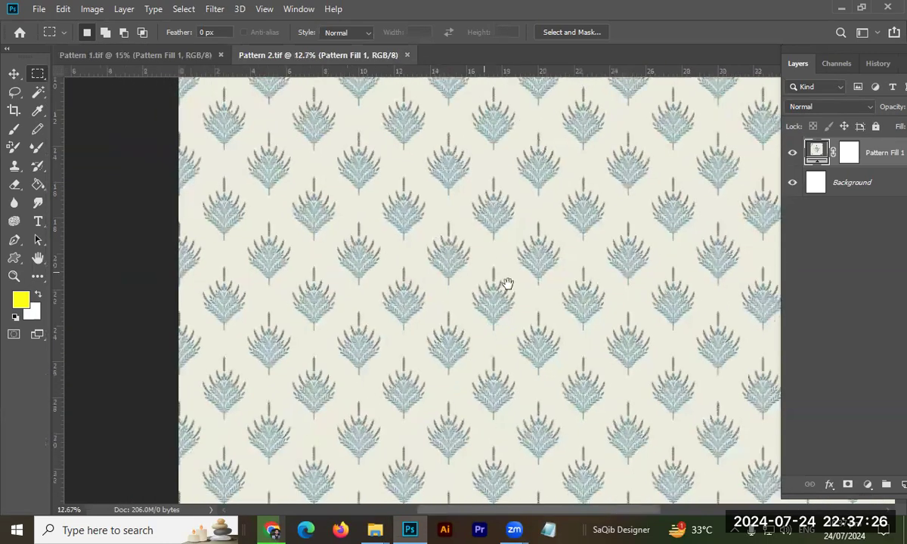
pyautogui.moveTo(496, 295); pyautogui.dragTo(398, 165)
pyautogui.scroll(16, 472, 269)
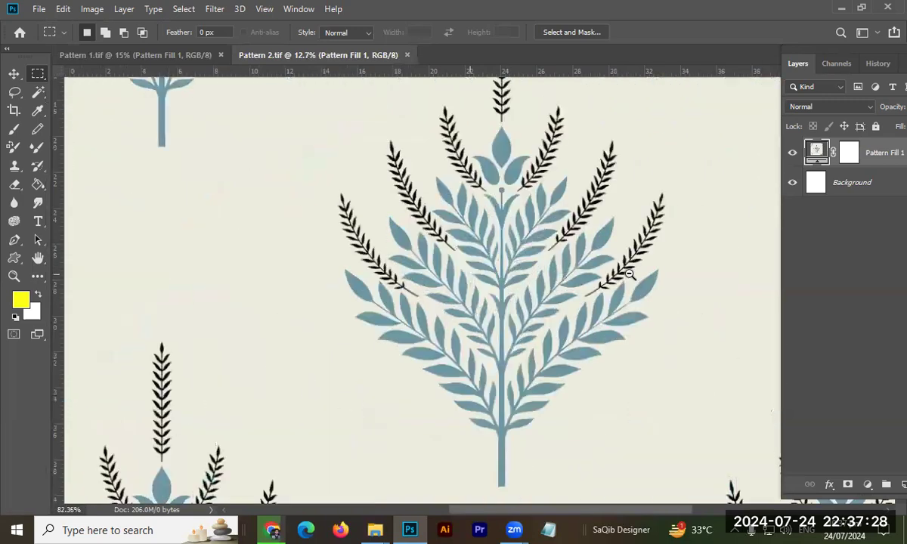
pyautogui.scroll(-10, 646, 276)
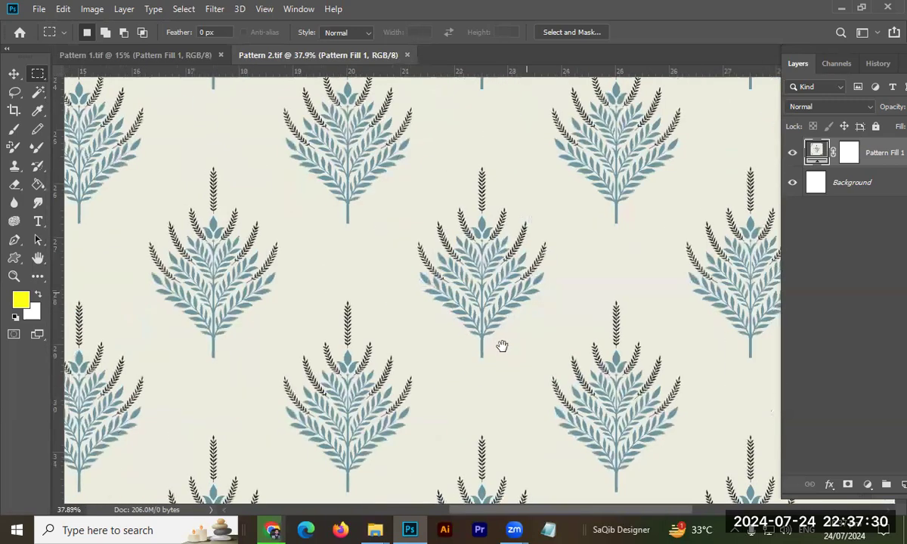
pyautogui.moveTo(529, 284); pyautogui.dragTo(500, 202)
pyautogui.scroll(6, 387, 355)
pyautogui.scroll(-4, 355, 359)
pyautogui.scroll(-7, 355, 358)
pyautogui.scroll(10, 481, 374)
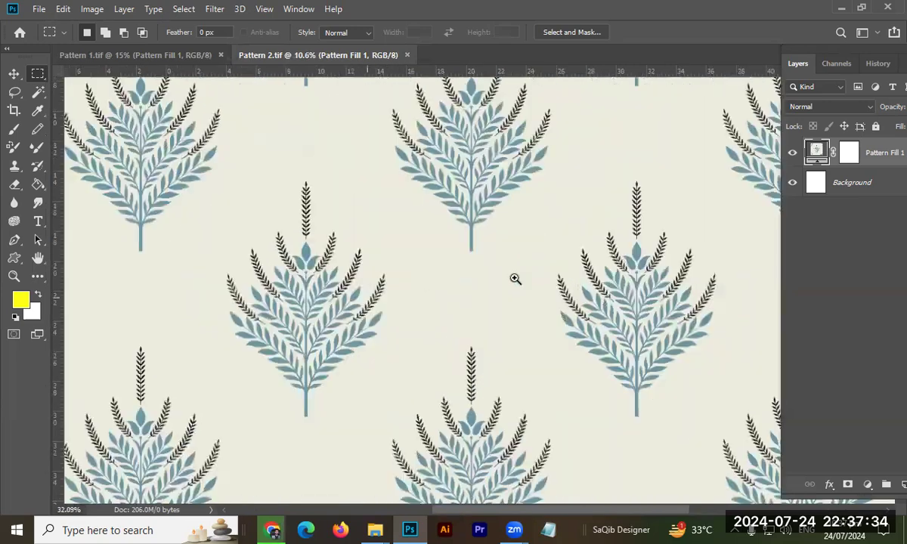
pyautogui.scroll(-6, 532, 280)
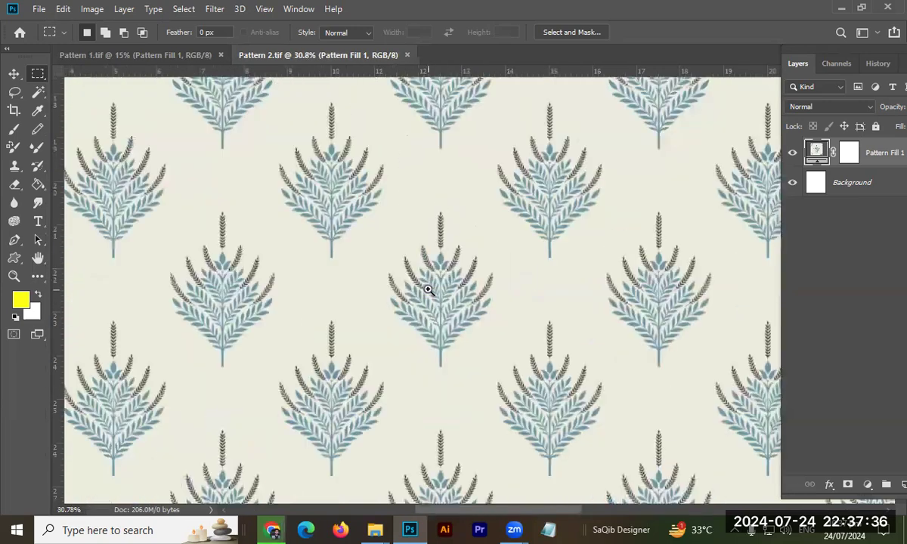
# Examine the edges of the blue leaves and thin black sprigs within a single motif at pixel level.
pyautogui.scroll(6, 503, 283)
pyautogui.scroll(3, 463, 271)
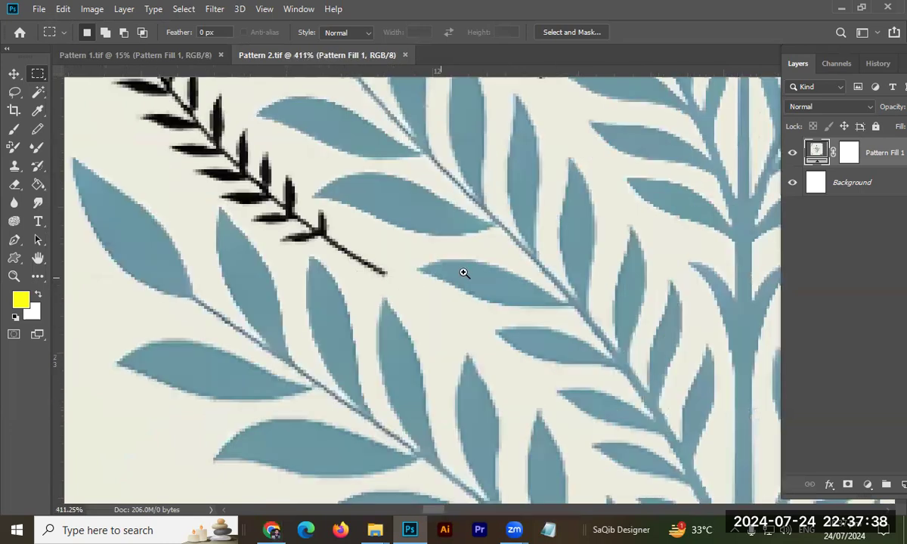
pyautogui.scroll(-1, 448, 277)
pyautogui.scroll(2, 524, 268)
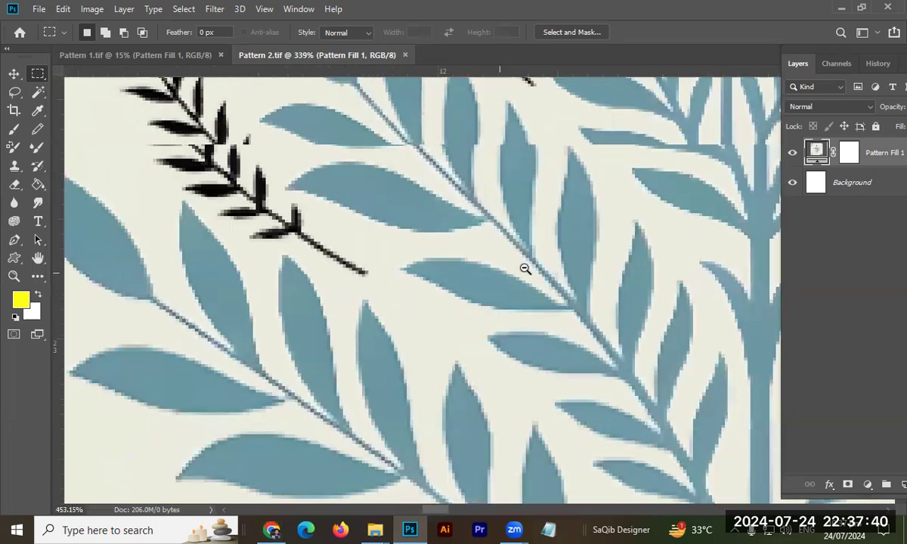
pyautogui.scroll(1, 481, 264)
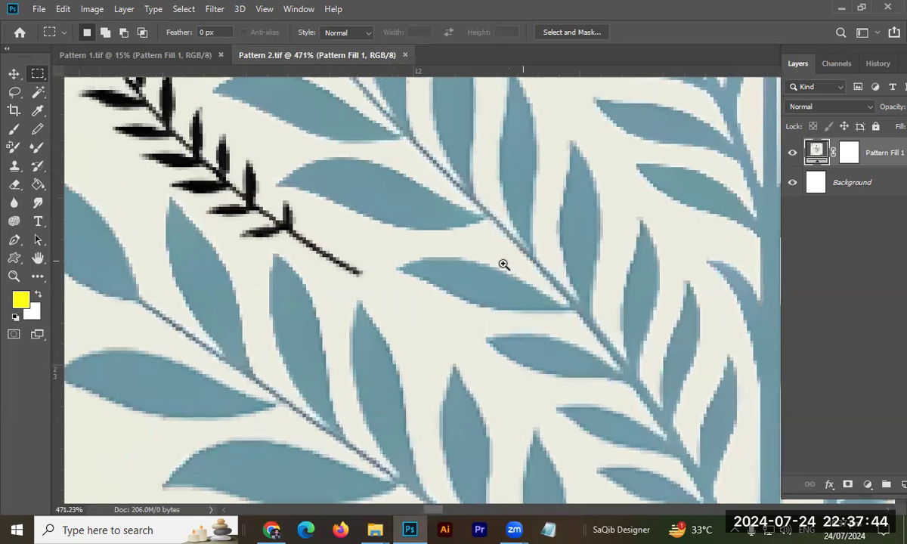
pyautogui.scroll(-2, 497, 264)
pyautogui.scroll(1, 489, 235)
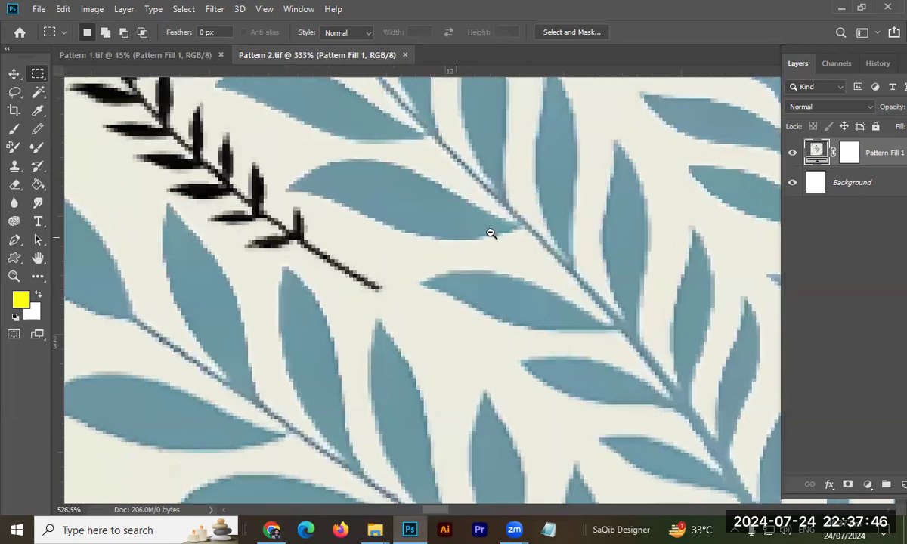
pyautogui.scroll(-4, 454, 233)
pyautogui.scroll(-4, 405, 230)
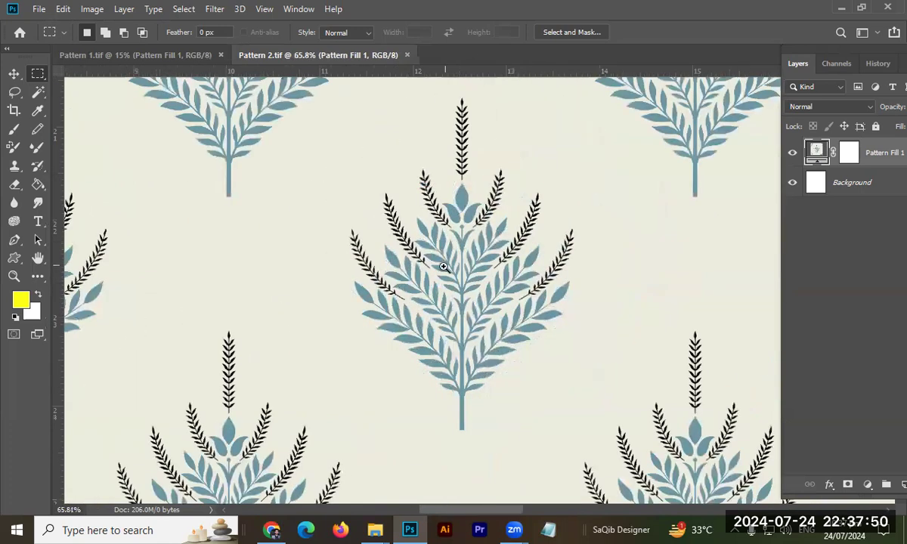
pyautogui.scroll(5, 459, 241)
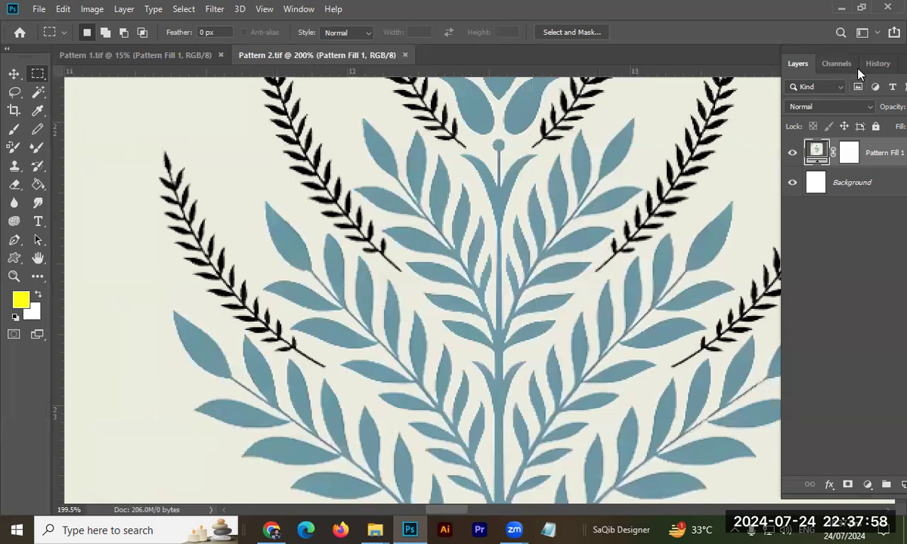
# Rasterize the Pattern Fill 1 layer by merging it with a new empty layer beneath it, keeping the Background hidden.
pyautogui.moveTo(858, 72); pyautogui.dragTo(859, 73)
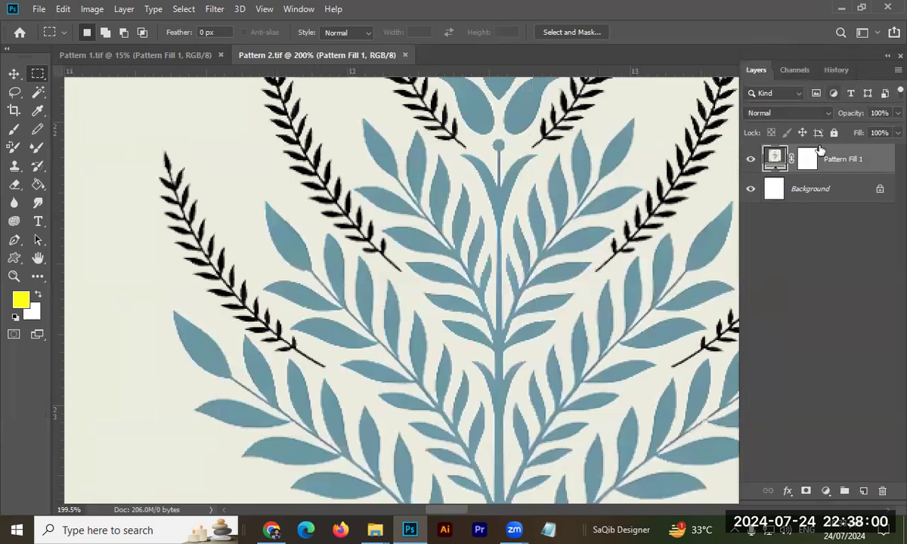
pyautogui.keyDown('ctrl'); pyautogui.click(864, 492); pyautogui.keyUp('ctrl')
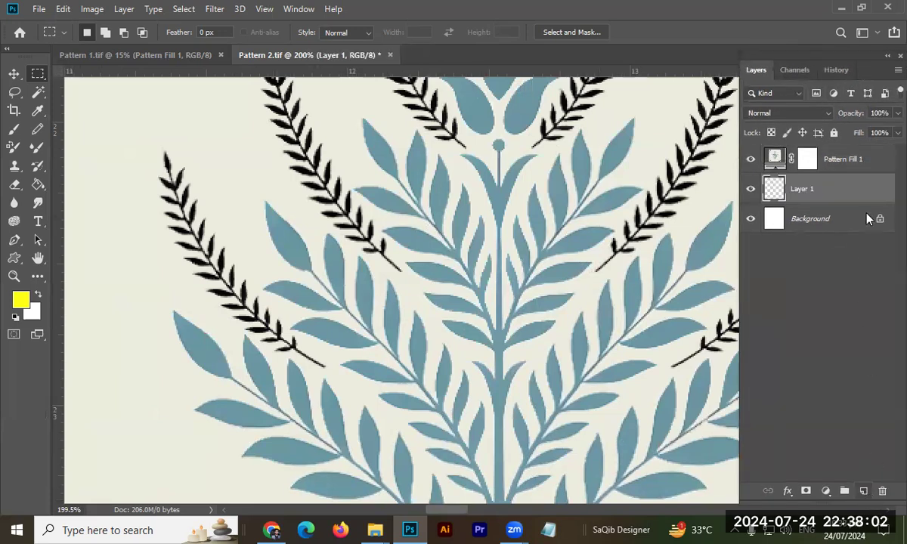
pyautogui.click(750, 189)
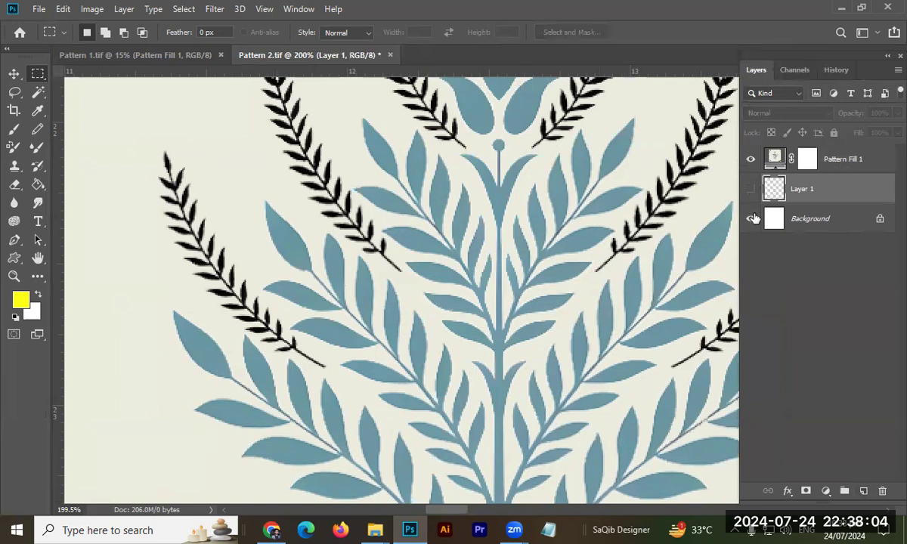
pyautogui.click(846, 160)
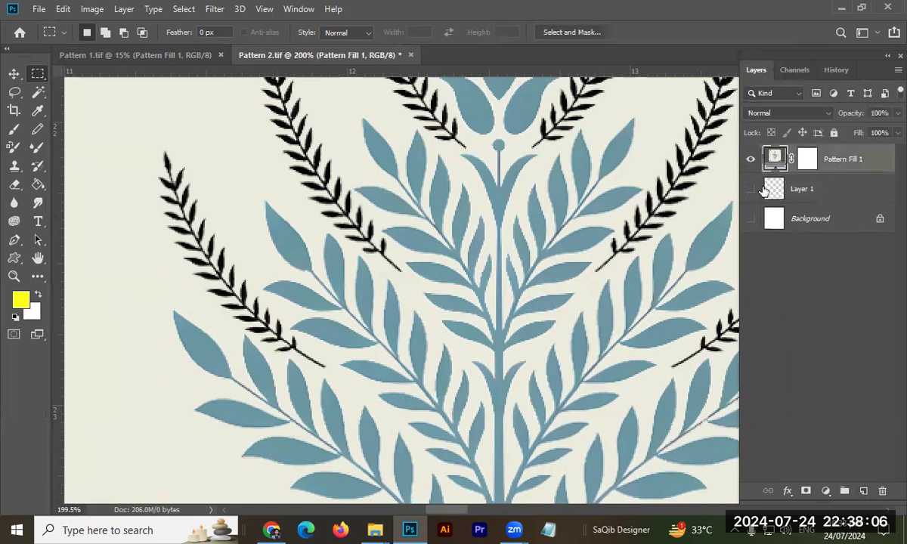
pyautogui.hotkey('ctrl', 'e')
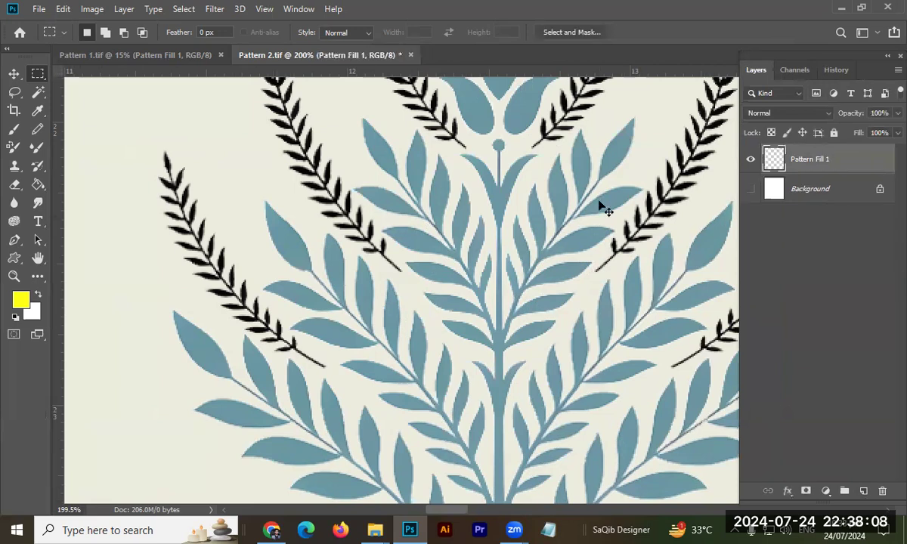
pyautogui.hotkey('ctrl', 'z')
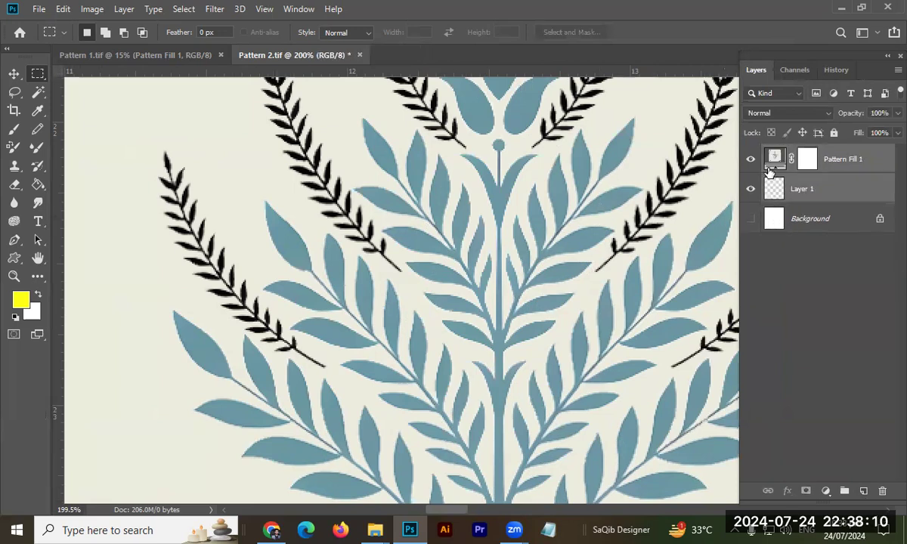
pyautogui.hotkey('ctrl', 'e')
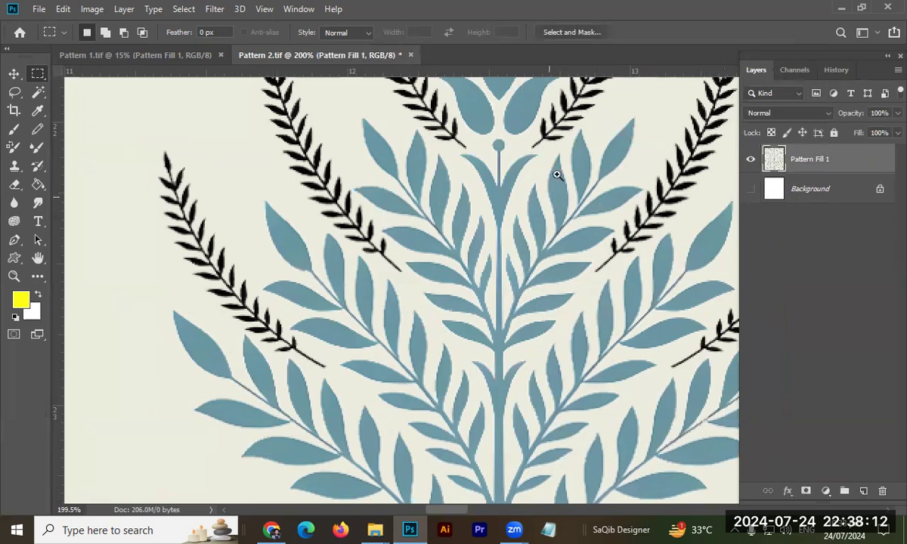
# Copy one complete leaf motif to a new layer with a rectangular marquee selection and hide the Pattern Fill 1 layer.
pyautogui.moveTo(497, 187); pyautogui.dragTo(419, 204)
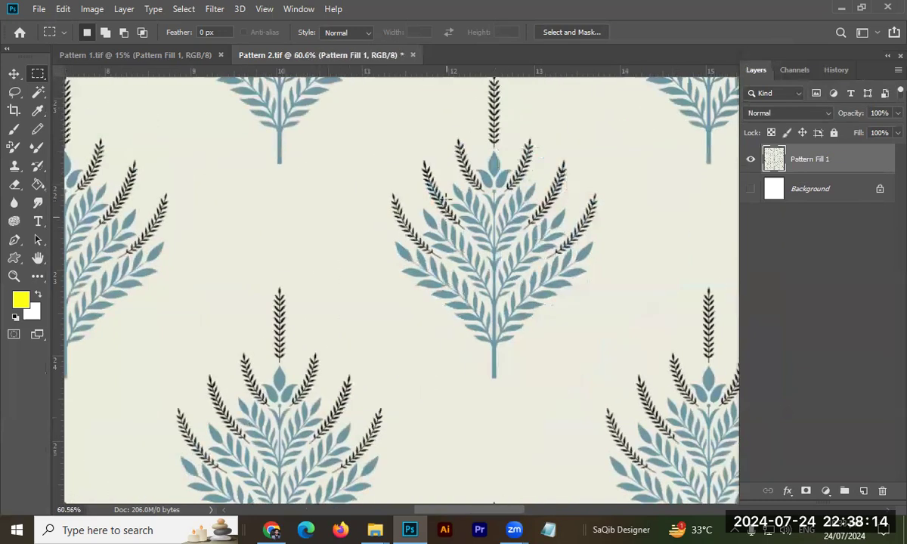
pyautogui.moveTo(425, 145); pyautogui.dragTo(423, 194)
pyautogui.moveTo(364, 113); pyautogui.dragTo(623, 440)
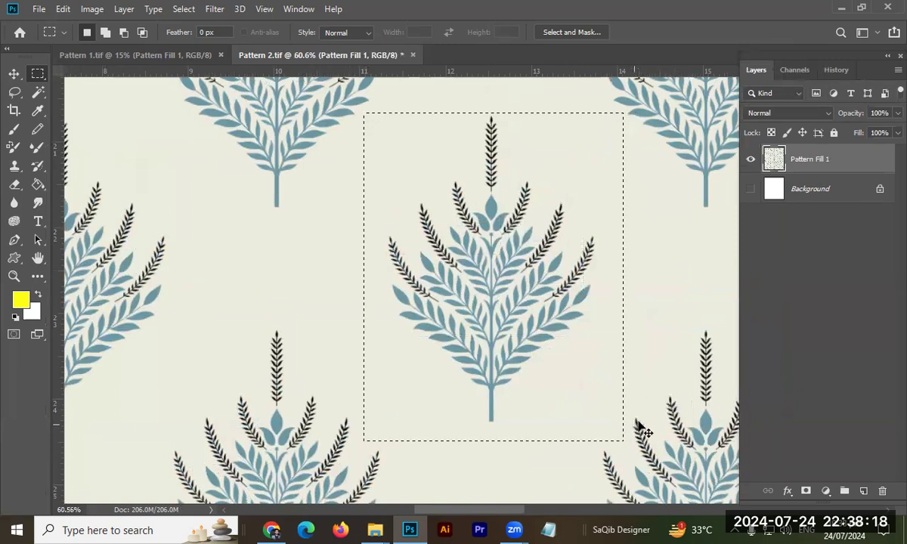
pyautogui.hotkey('ctrl', 'j')
pyautogui.click(750, 188)
# Duplicate the isolated motif layer twice with the Move tool, placing the copies beside the original.
pyautogui.press('v')
pyautogui.moveTo(560, 265); pyautogui.dragTo(542, 257)
pyautogui.moveTo(474, 248)
pyautogui.mouseDown()
pyautogui.moveTo(581, 245)
pyautogui.moveTo(483, 244)
pyautogui.mouseUp()
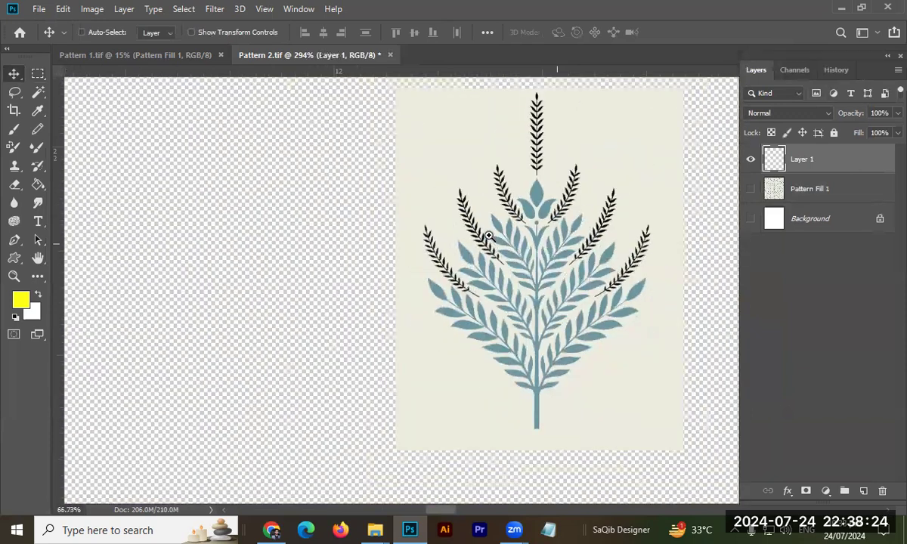
pyautogui.press('v')
pyautogui.moveTo(578, 212); pyautogui.dragTo(234, 230)
pyautogui.hscroll(4, 381, 247)
pyautogui.moveTo(550, 257); pyautogui.dragTo(492, 257)
pyautogui.moveTo(426, 249); pyautogui.dragTo(476, 250)
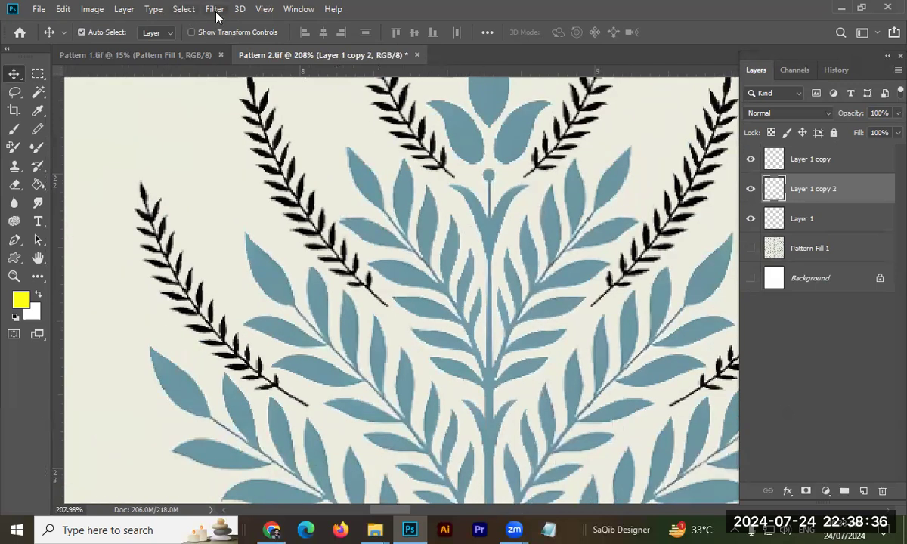
pyautogui.keyDown('ctrl'); pyautogui.click(770, 189); pyautogui.keyUp('ctrl')
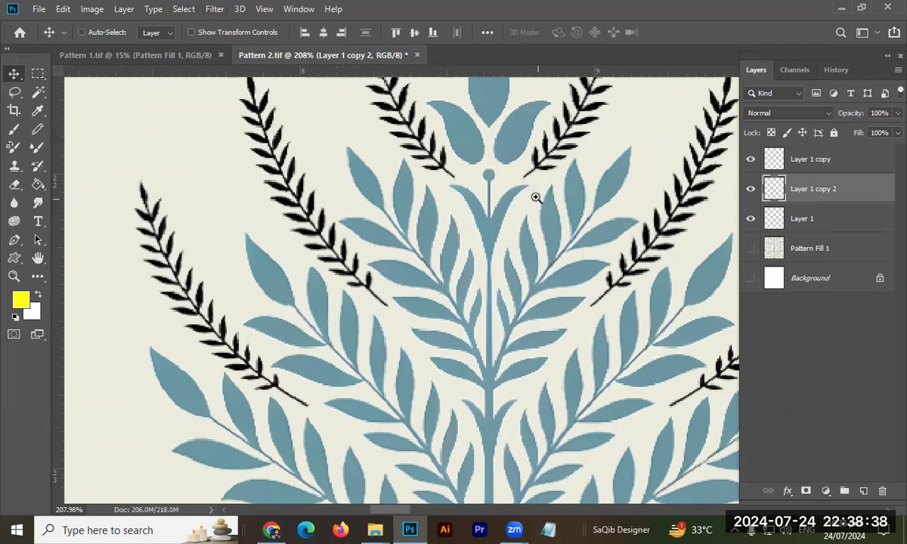
pyautogui.moveTo(464, 181); pyautogui.dragTo(358, 256)
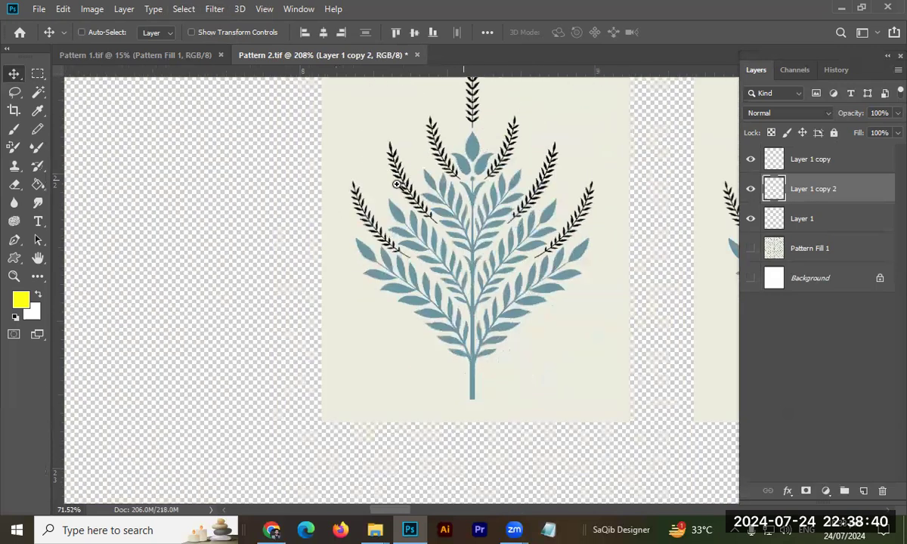
# Make Layer 1 copy the active layer and load its outline as a selection.
pyautogui.moveTo(316, 433); pyautogui.dragTo(256, 365)
pyautogui.hotkey('ctrl', 'd')
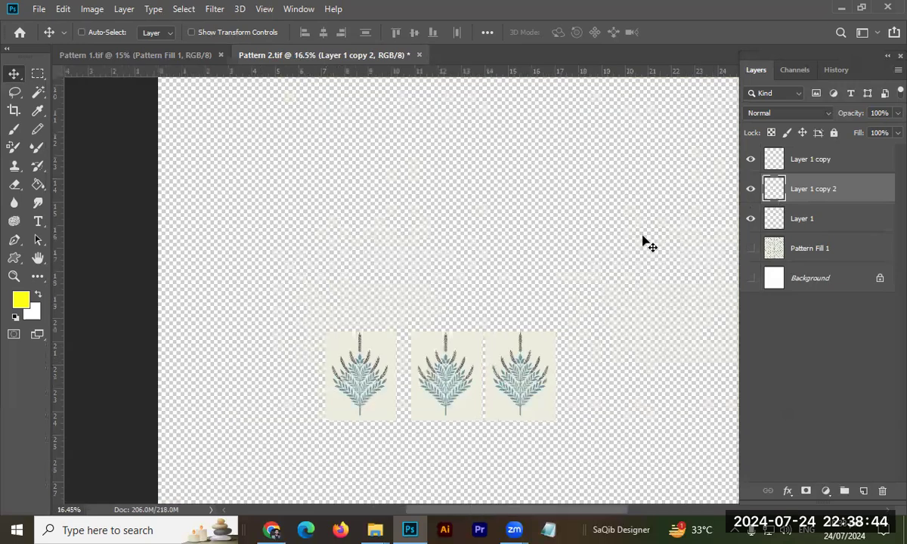
pyautogui.press('b')
pyautogui.press('v')
pyautogui.hotkey('alt', ']')
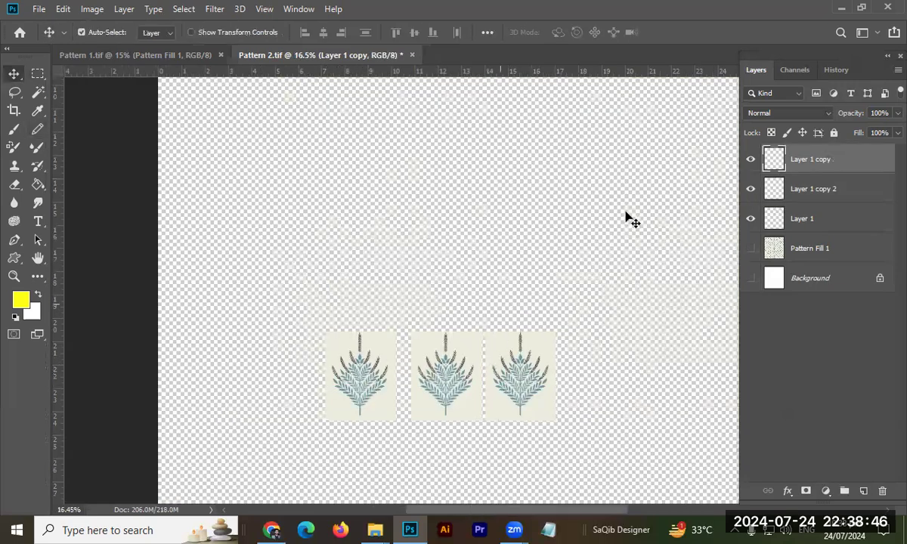
pyautogui.keyDown('ctrl'); pyautogui.click(771, 160); pyautogui.keyUp('ctrl')
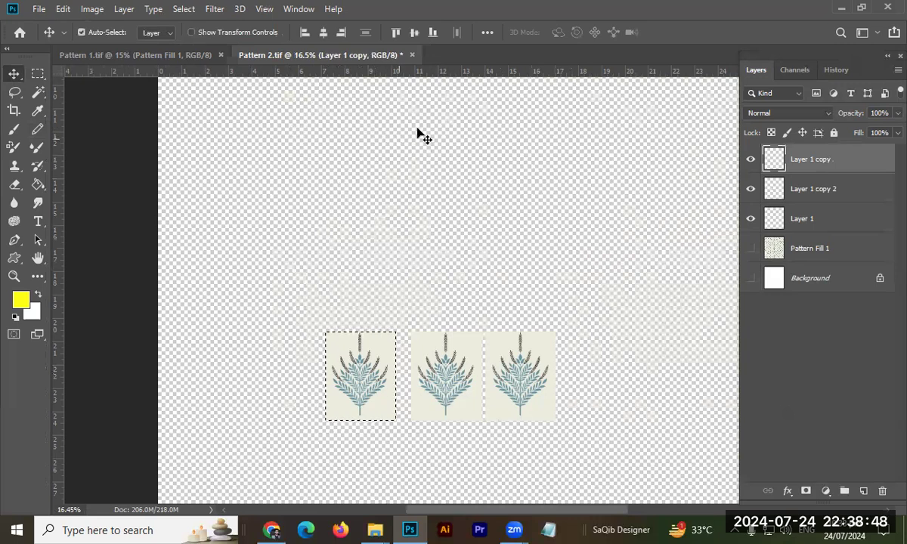
pyautogui.press('ctrl')
# Apply the Surface Blur filter to the selected motif on Layer 1 copy.
pyautogui.moveTo(383, 384); pyautogui.dragTo(445, 374)
pyautogui.moveTo(372, 221); pyautogui.dragTo(388, 247)
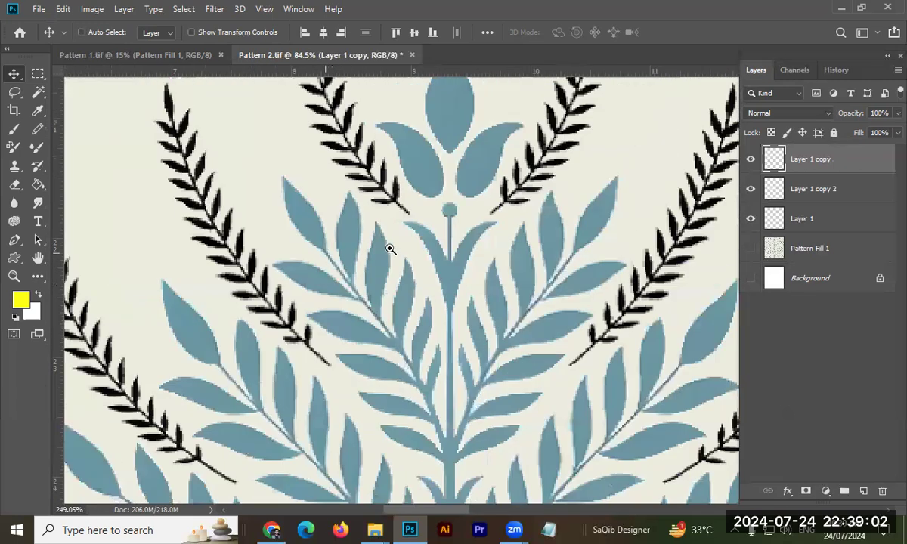
pyautogui.click(214, 9)
pyautogui.moveTo(344, 171)
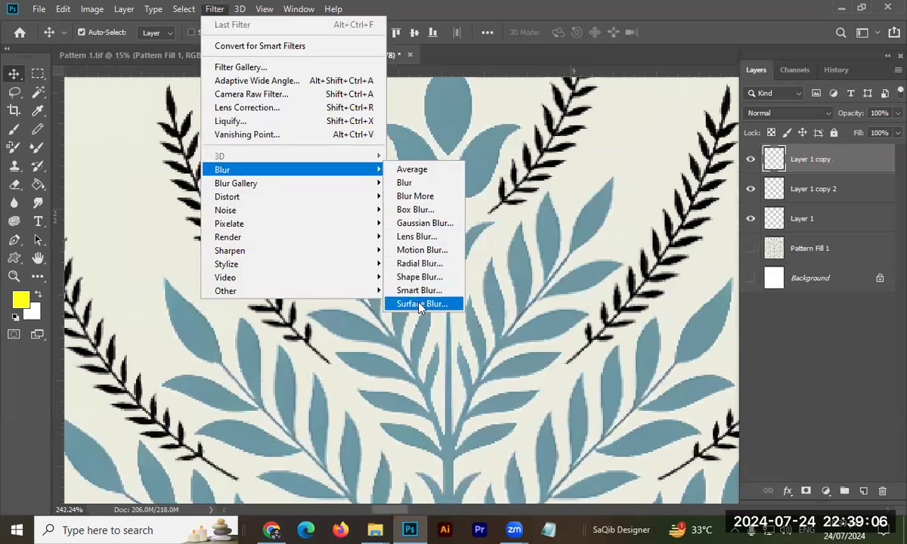
pyautogui.click(420, 303)
pyautogui.press('Return')
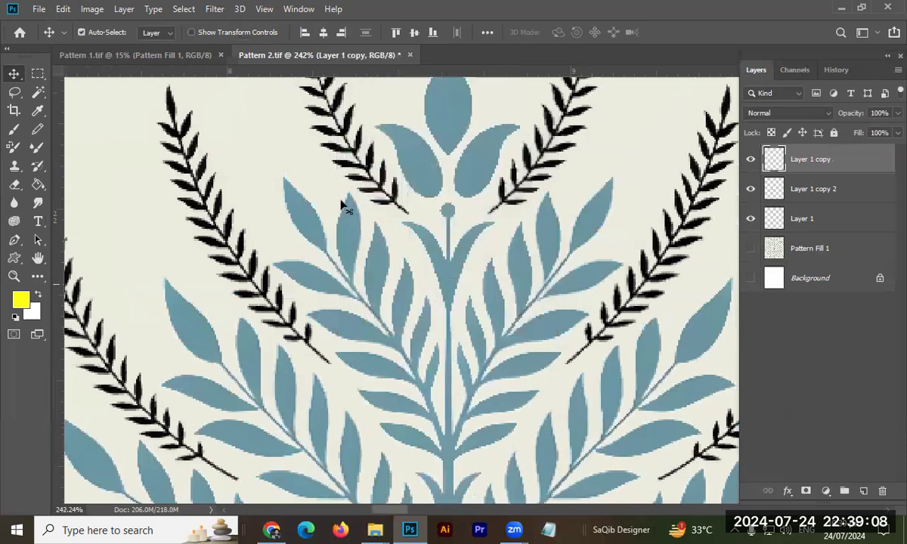
# Try the Facet filter on the Layer 1 copy motif, inspect the leaf edges, and undo it.
pyautogui.hotkey('alt', 't')
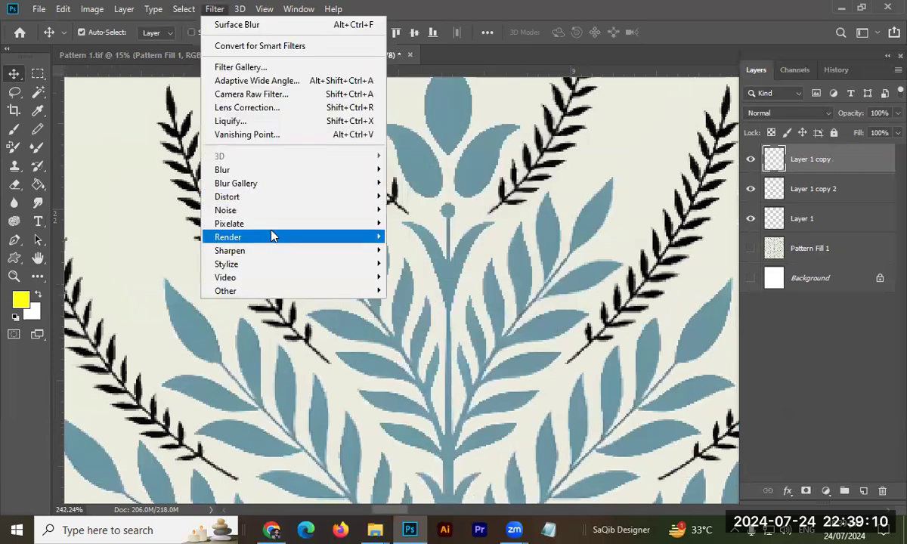
pyautogui.moveTo(275, 227)
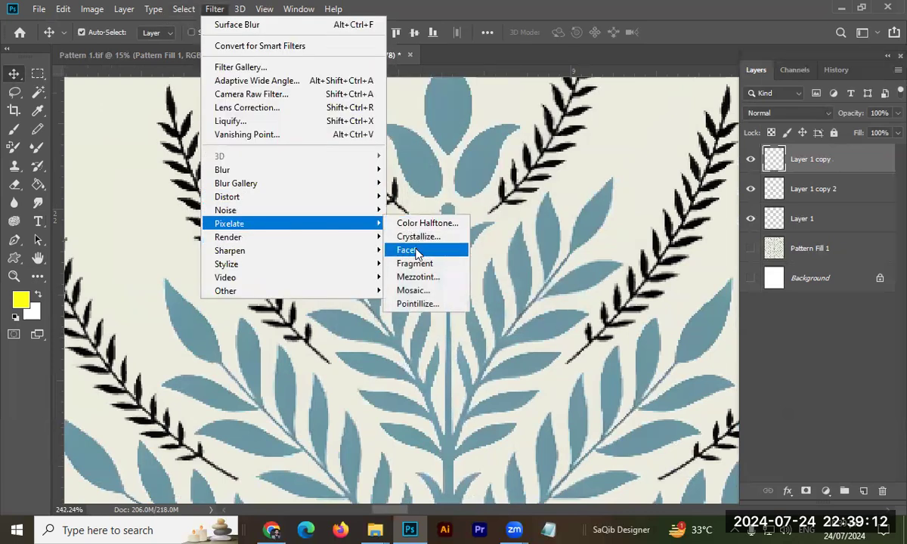
pyautogui.press('Return')
pyautogui.moveTo(420, 373); pyautogui.dragTo(438, 250)
pyautogui.hotkey('ctrl', 'z')
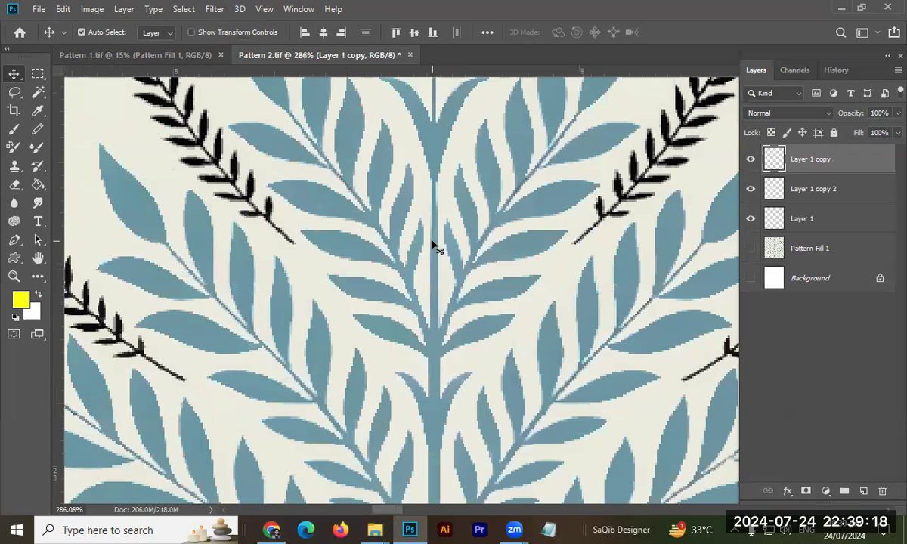
# Try the Dry Brush effect from the Filter Gallery on the motif with Brush Size 1, Brush Detail 7 and Texture 2.
pyautogui.click(213, 9)
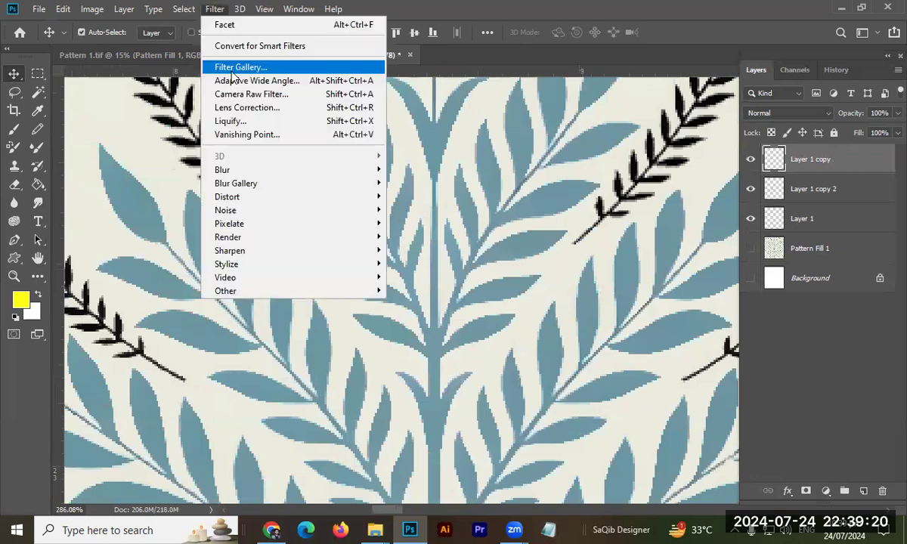
pyautogui.click(235, 69)
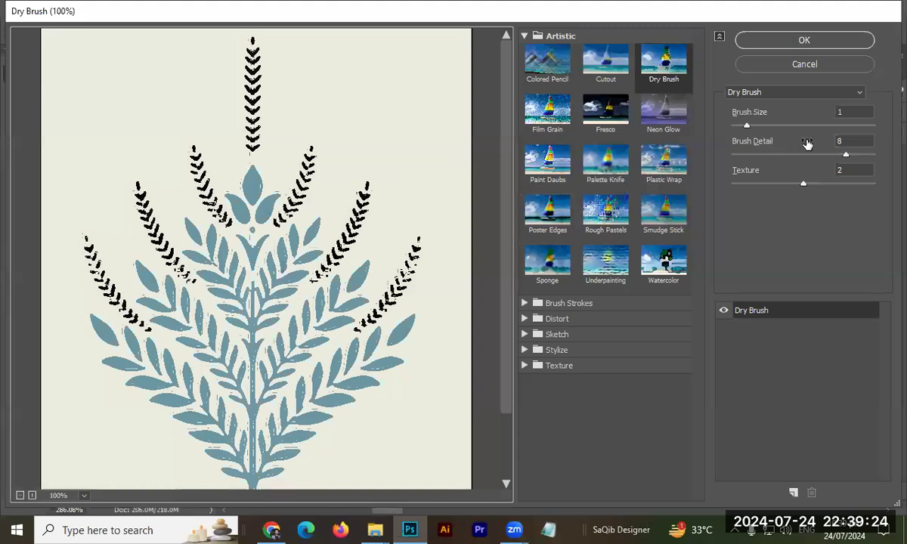
pyautogui.moveTo(839, 156); pyautogui.dragTo(819, 157)
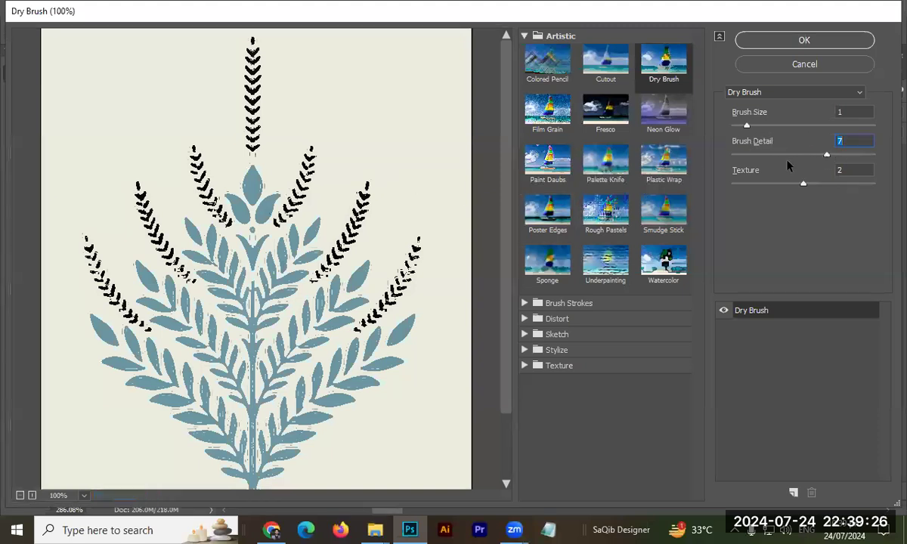
pyautogui.press('Return')
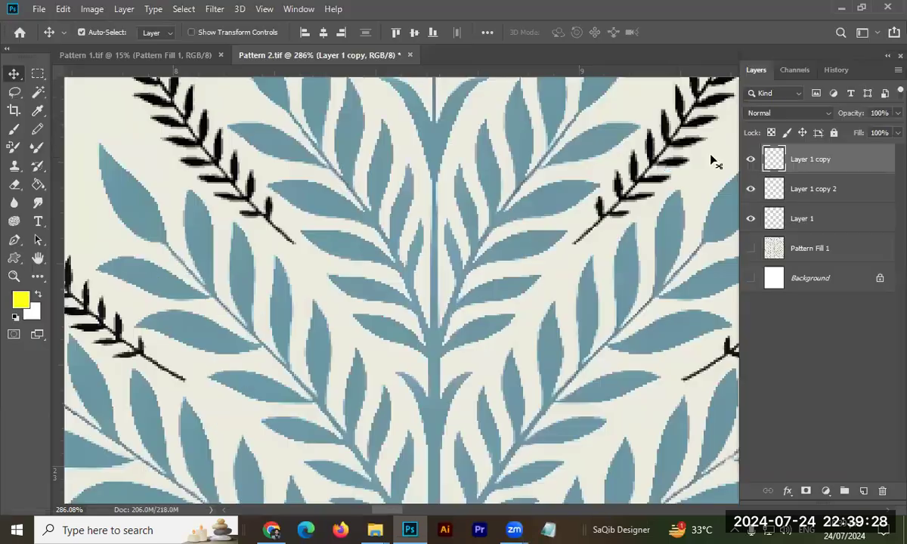
# Start a Threshold adjustment on the Layer 1 motif, set the level to 155, and check the leaf edges.
pyautogui.moveTo(496, 167); pyautogui.dragTo(209, 199)
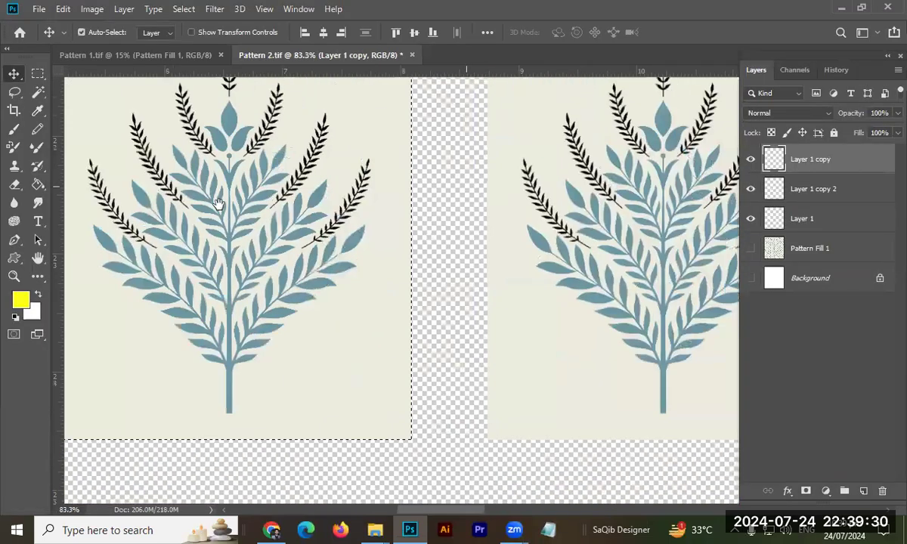
pyautogui.moveTo(237, 256); pyautogui.dragTo(519, 188)
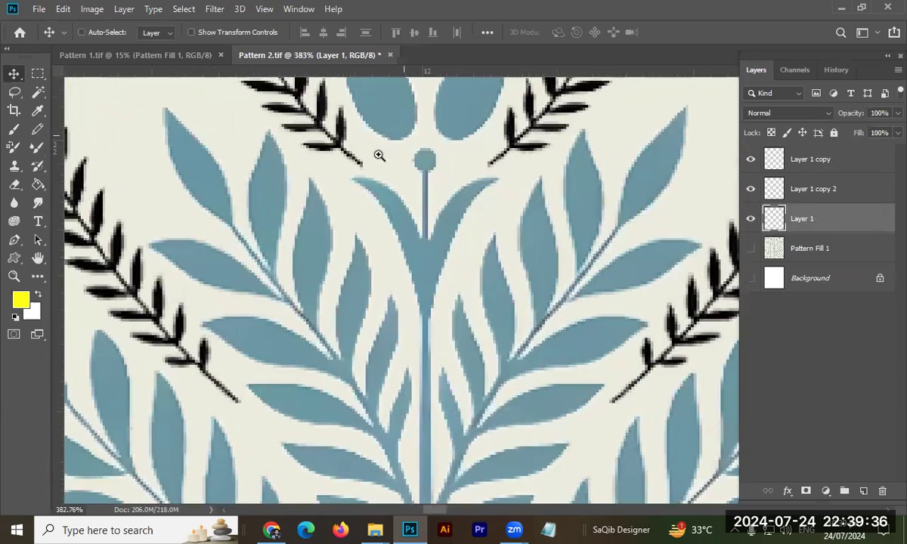
pyautogui.hotkey('alt', 'i')
pyautogui.press('a')
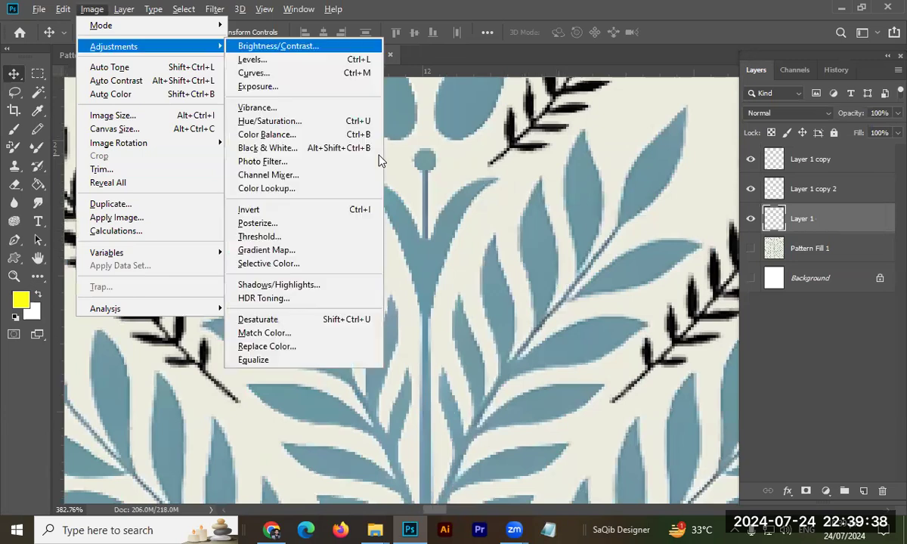
pyautogui.press('t')
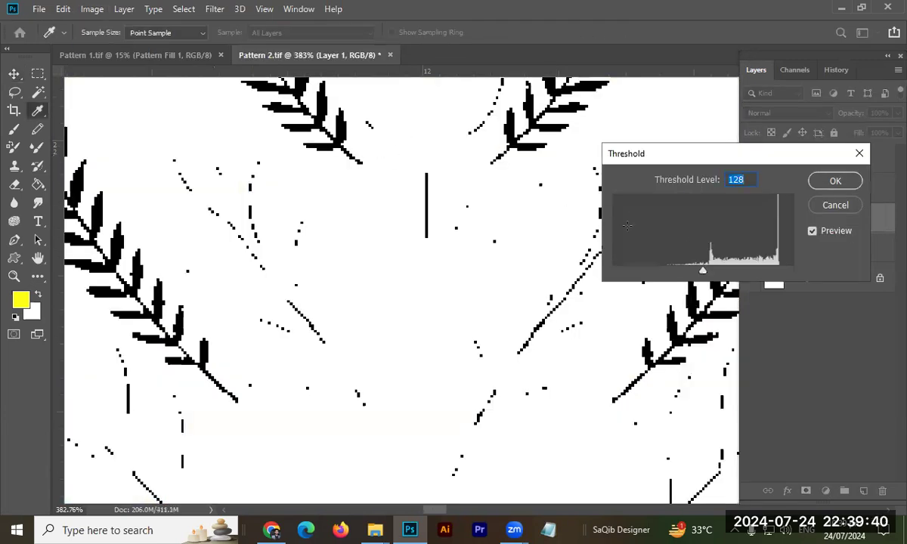
pyautogui.moveTo(703, 269); pyautogui.dragTo(722, 270)
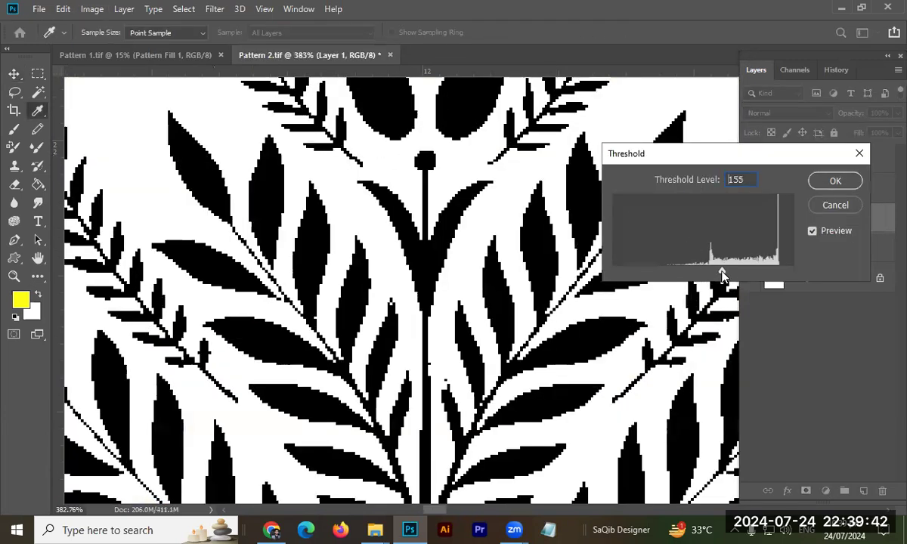
pyautogui.scroll(-2, 490, 283)
pyautogui.scroll(-1, 489, 283)
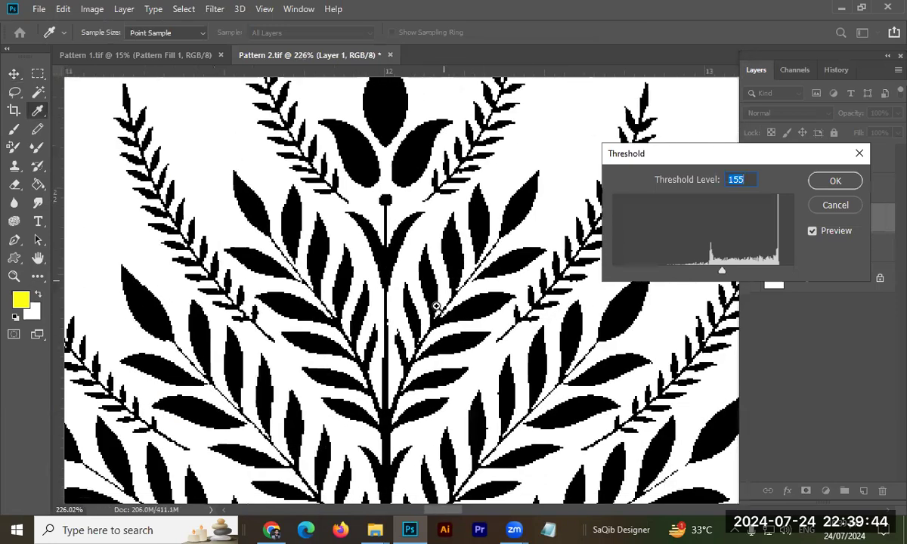
pyautogui.scroll(5, 448, 277)
pyautogui.scroll(-5, 505, 289)
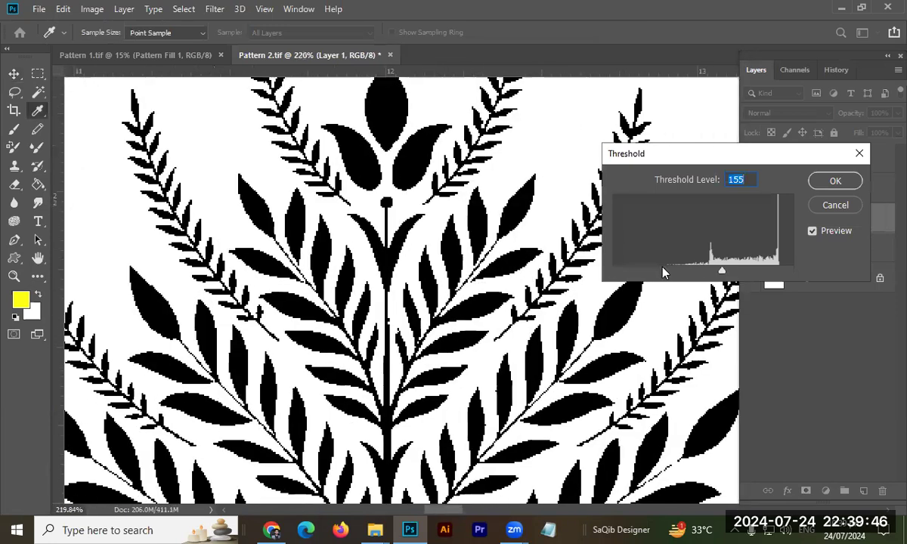
# Try a threshold level of 204 and inspect the stems and leaves across the whole motif.
pyautogui.moveTo(723, 274); pyautogui.dragTo(757, 273)
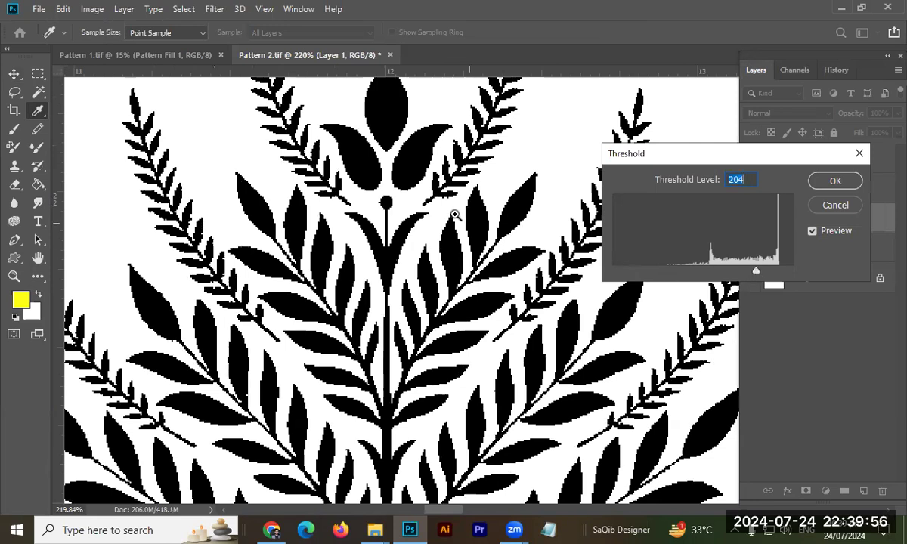
pyautogui.scroll(-6, 423, 204)
pyautogui.scroll(3, 419, 196)
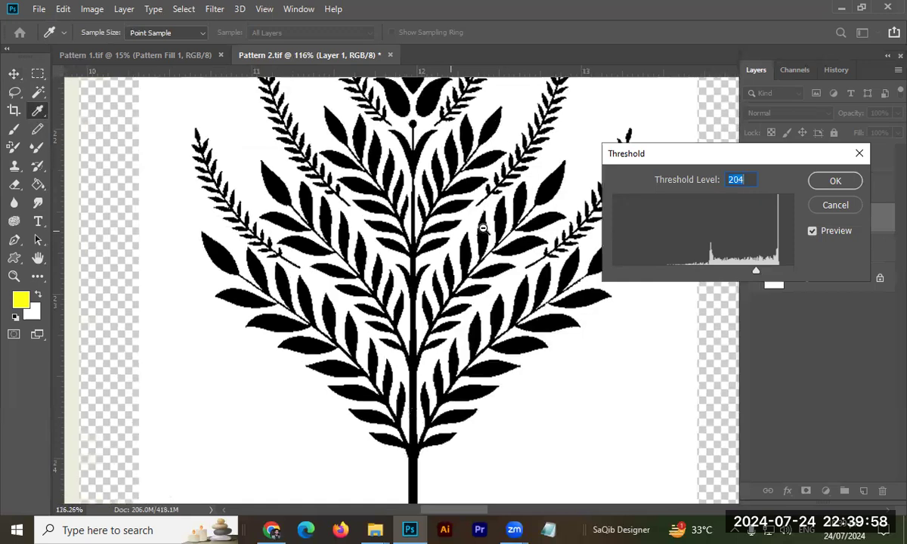
pyautogui.scroll(-4, 441, 258)
pyautogui.scroll(4, 441, 258)
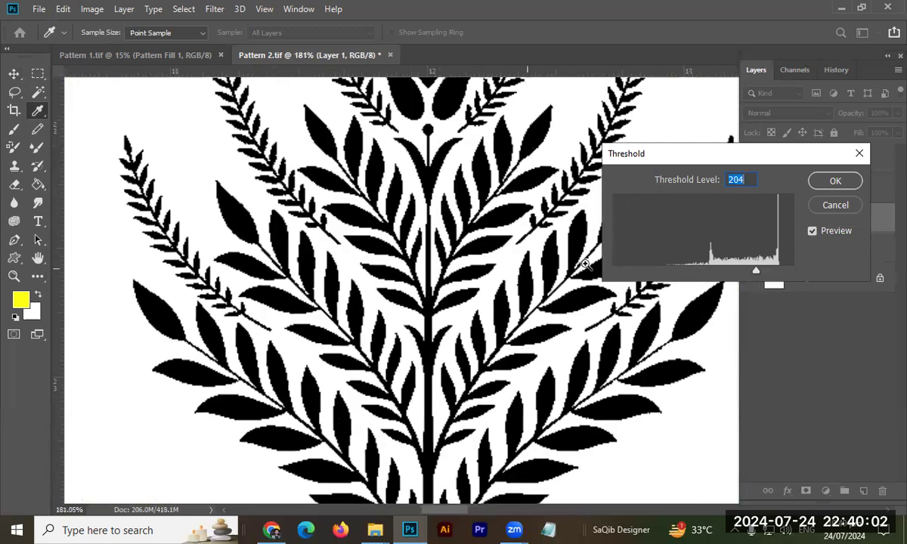
# Set the threshold level to 184 and apply the adjustment to Layer 1.
pyautogui.moveTo(757, 274); pyautogui.dragTo(740, 273)
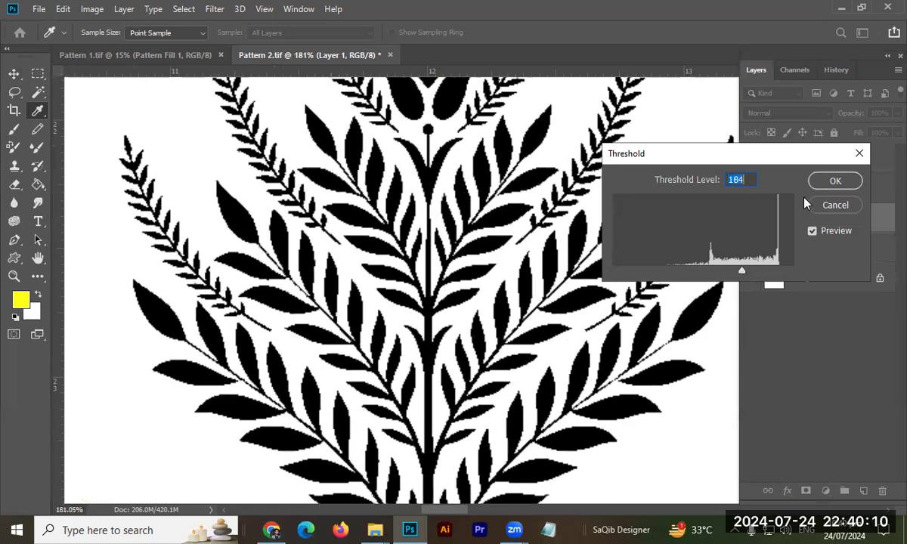
pyautogui.click(826, 184)
pyautogui.press('v')
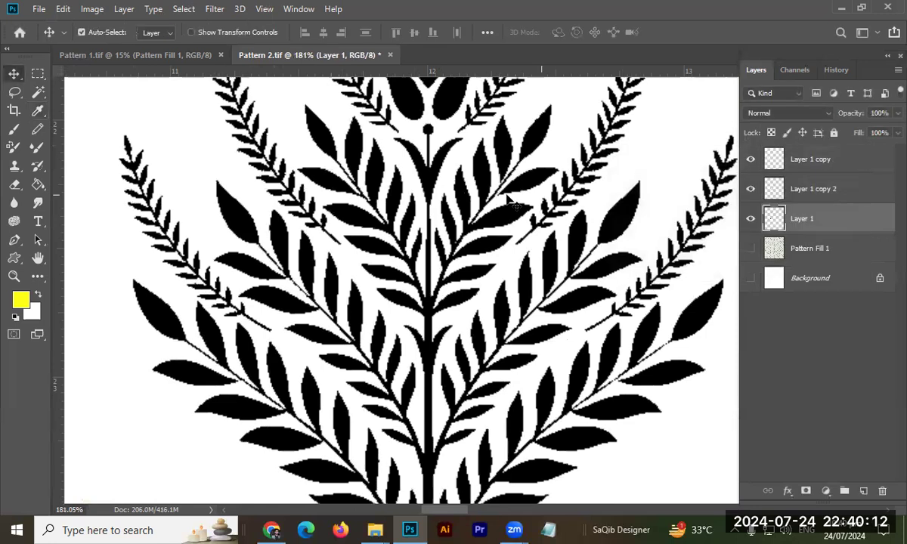
# Sample the blue leaf colour from the neighbouring coloured motif as both foreground and background colour.
pyautogui.scroll(-4, 476, 206)
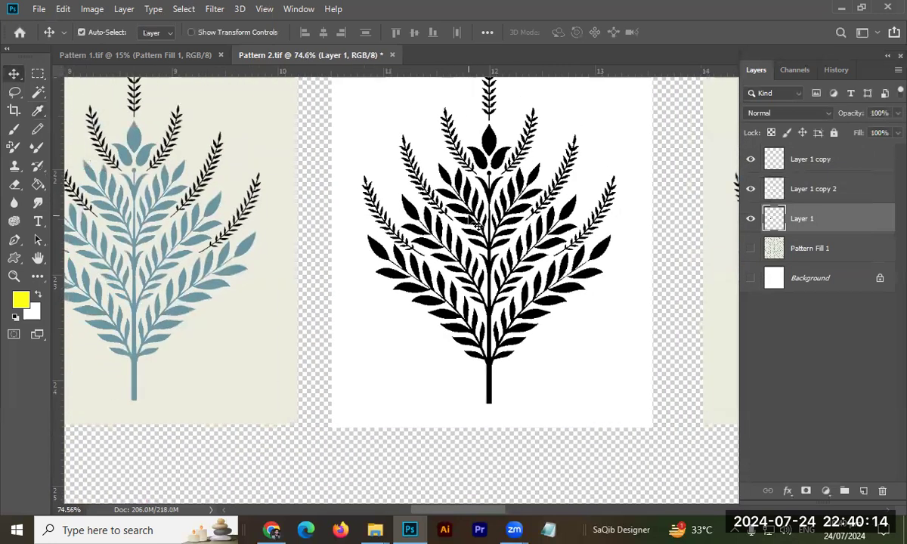
pyautogui.press('i')
pyautogui.keyDown('alt'); pyautogui.click(249, 243); pyautogui.keyUp('alt')
pyautogui.click(251, 240)
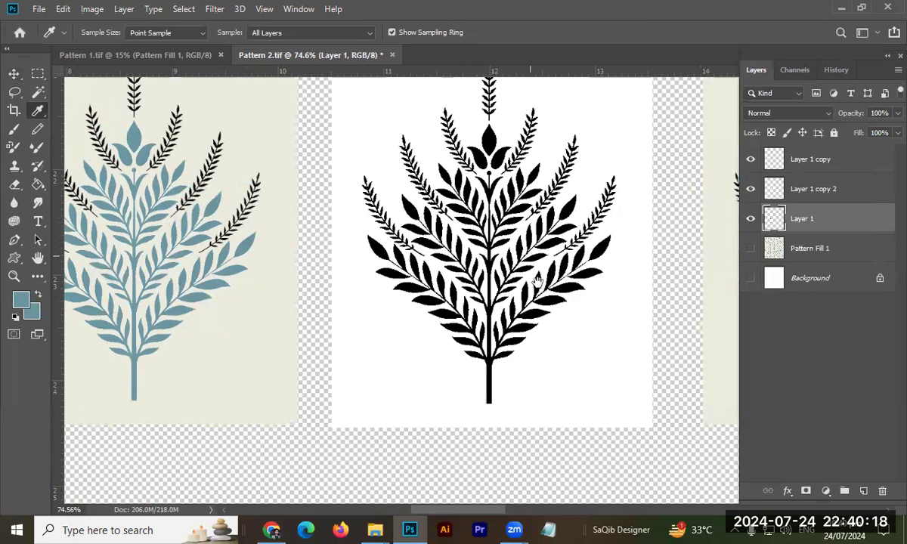
# Load Layer 1 as a selection and fill all its black shapes with the sampled blue, switching off Contiguous for the disconnected parts.
pyautogui.scroll(2, 538, 302)
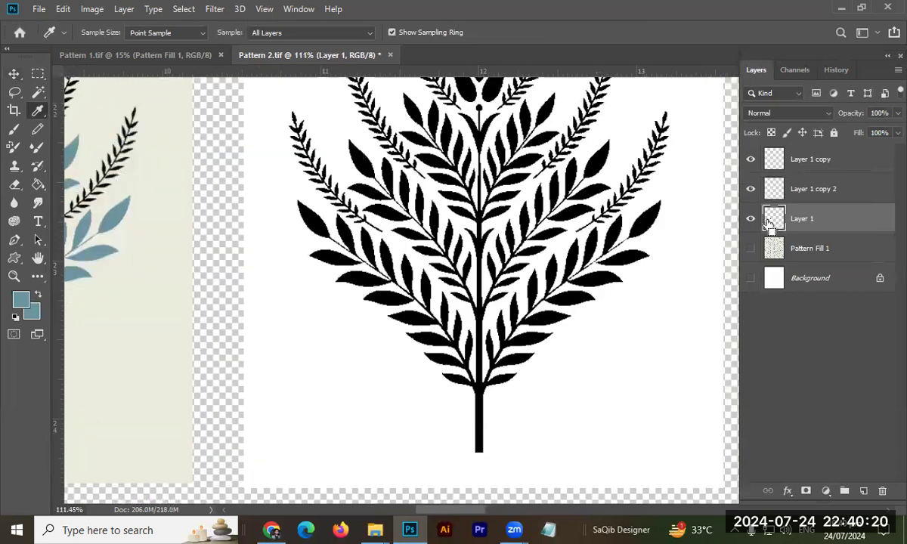
pyautogui.scroll(-2, 590, 247)
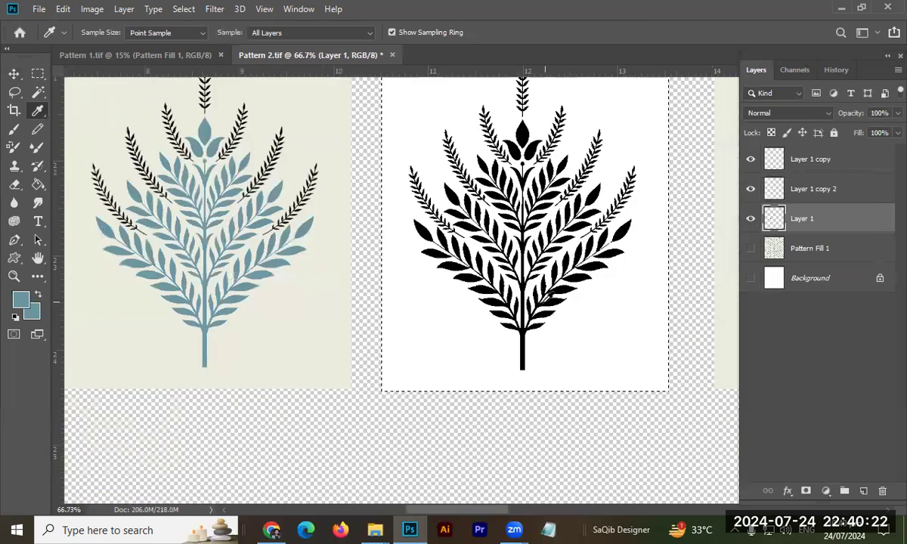
pyautogui.press('g')
pyautogui.click(552, 306)
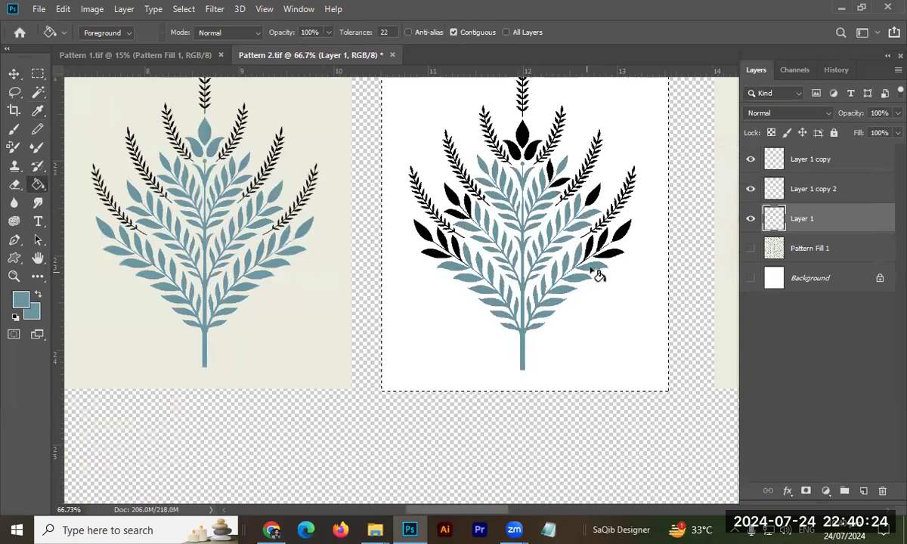
pyautogui.scroll(1, 623, 270)
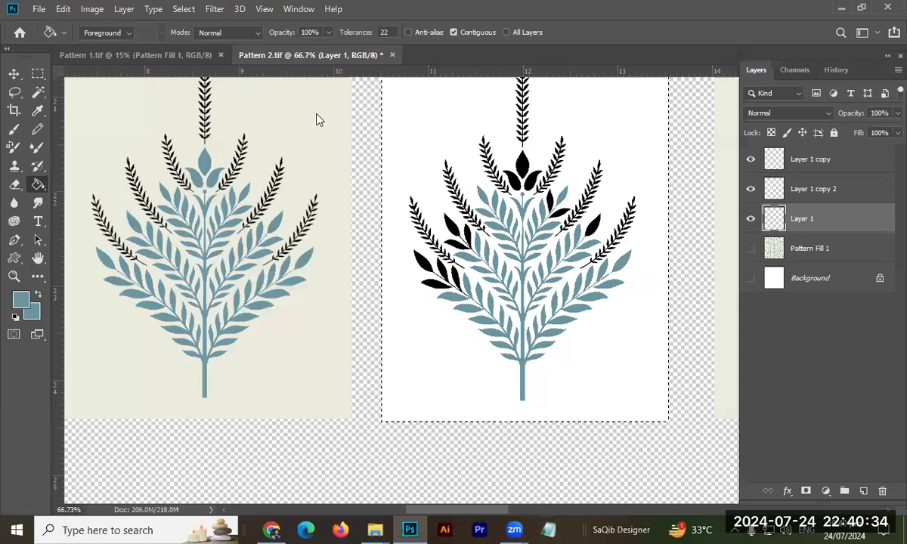
pyautogui.click(462, 32)
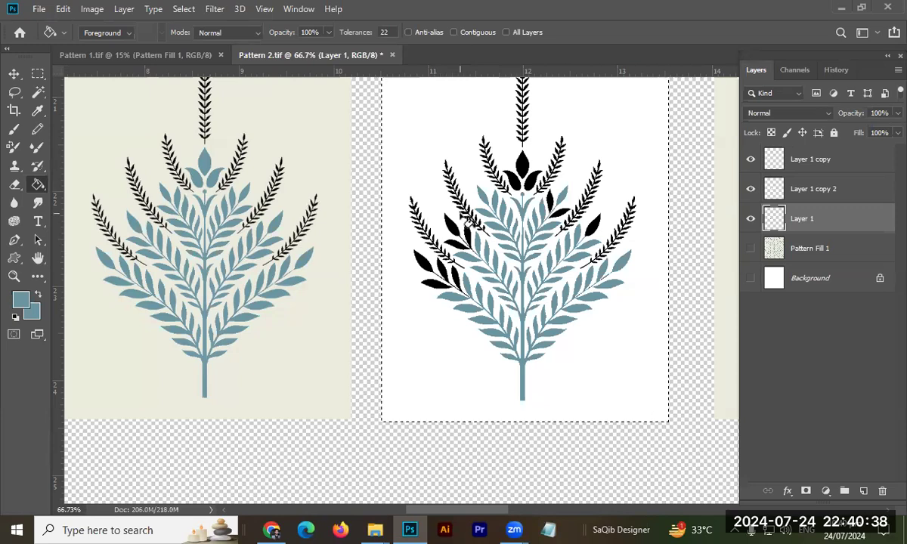
pyautogui.click(455, 231)
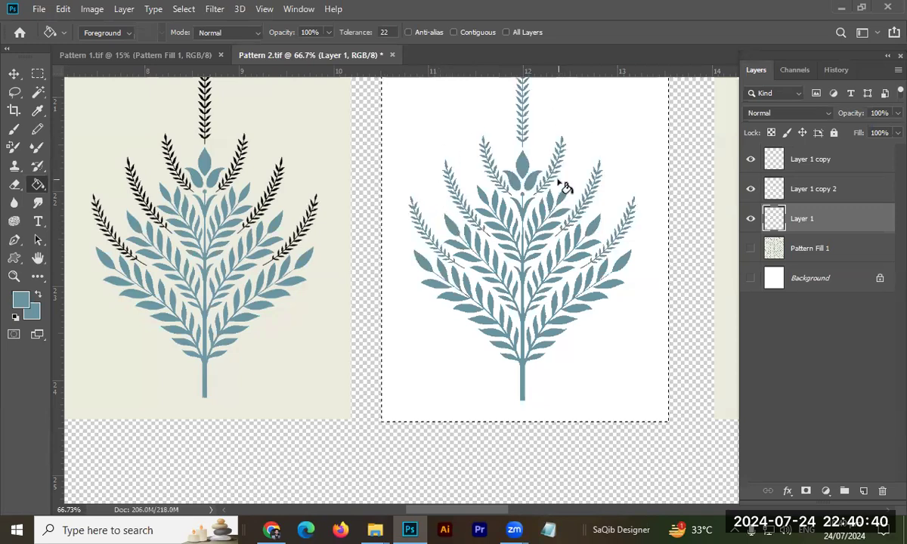
# Enable Contiguous, sample the black from the original motif's sprig, and fill the outermost left sprig on Layer 1 with it.
pyautogui.click(457, 33)
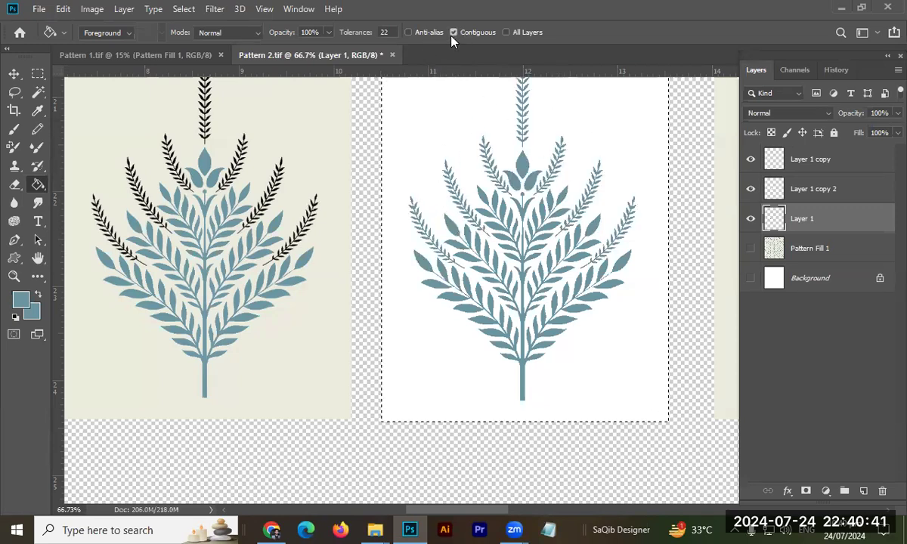
pyautogui.keyDown('alt'); pyautogui.click(286, 156); pyautogui.keyUp('alt')
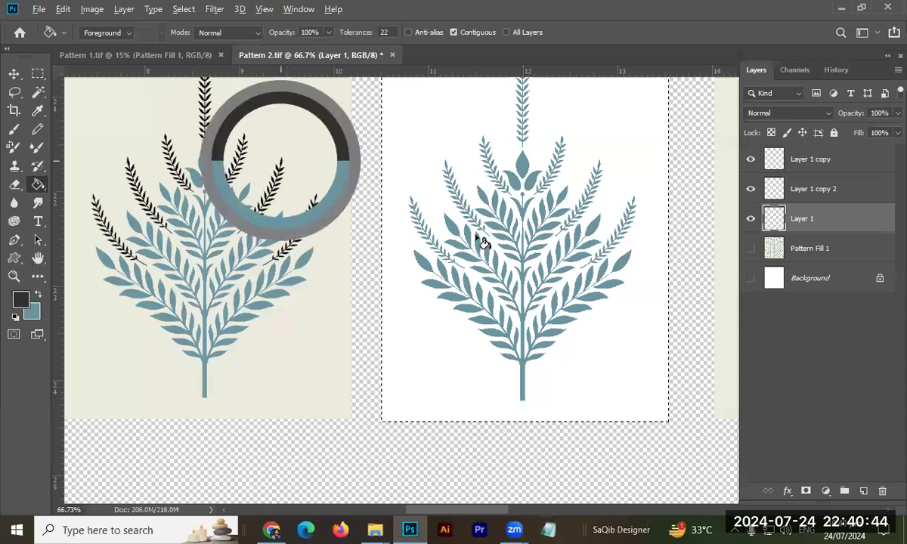
pyautogui.scroll(8, 414, 238)
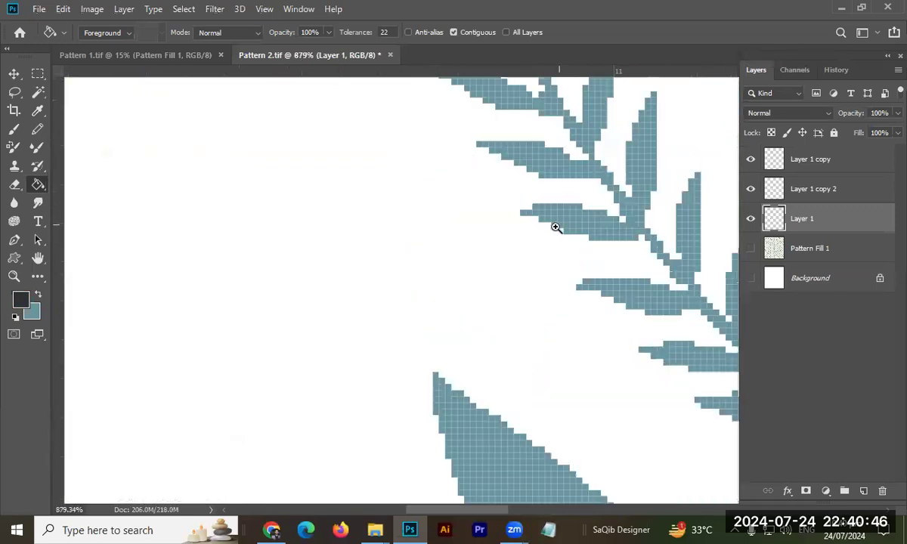
pyautogui.click(618, 230)
pyautogui.scroll(-8, 618, 231)
pyautogui.hscroll(-5, 318, 257)
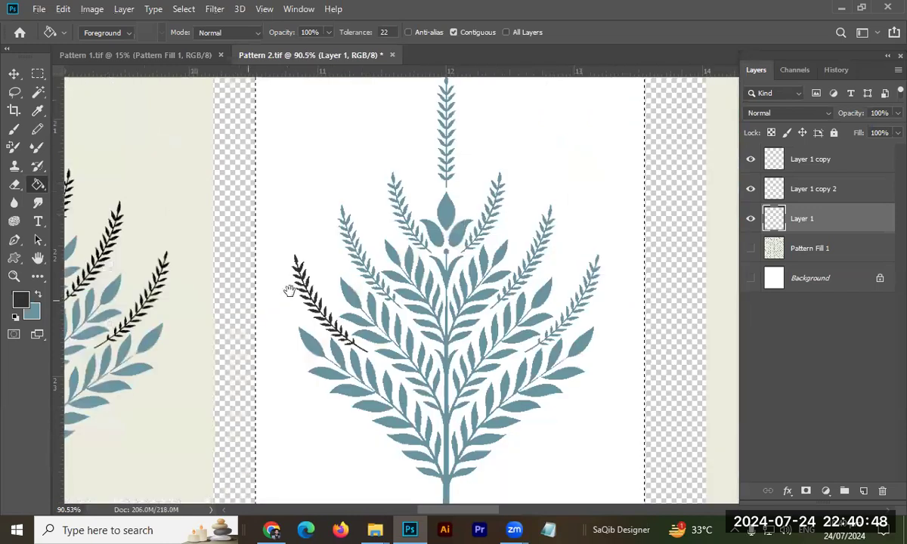
# Fill the vertical top sprig and the two sprigs flanking the central bud with the sampled black.
pyautogui.scroll(1, 383, 220)
pyautogui.scroll(-4, 337, 224)
pyautogui.scroll(7, 415, 178)
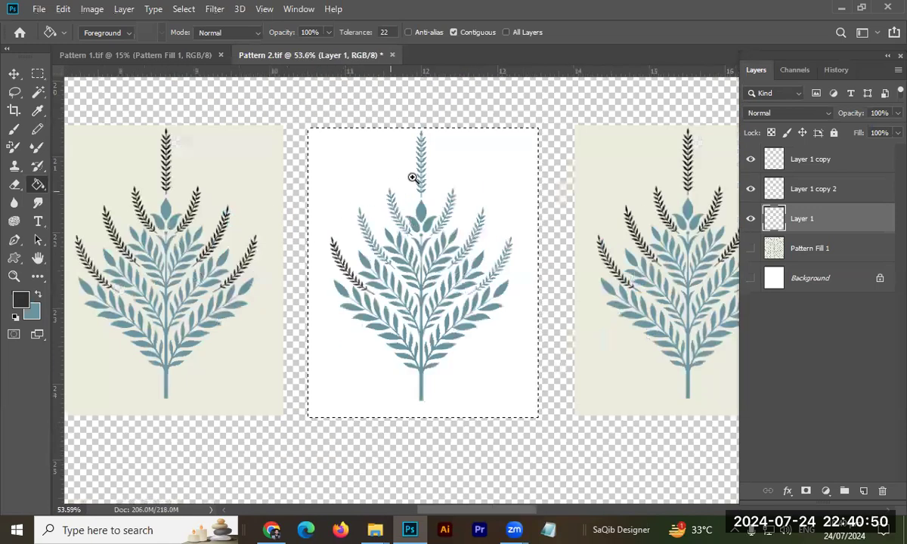
pyautogui.scroll(2, 506, 174)
pyautogui.click(442, 209)
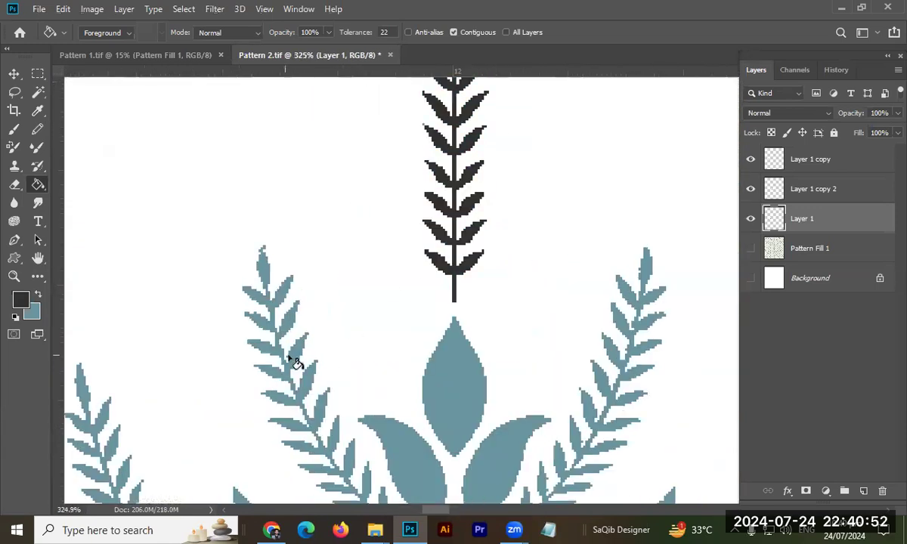
pyautogui.click(289, 361)
pyautogui.scroll(-4, 289, 361)
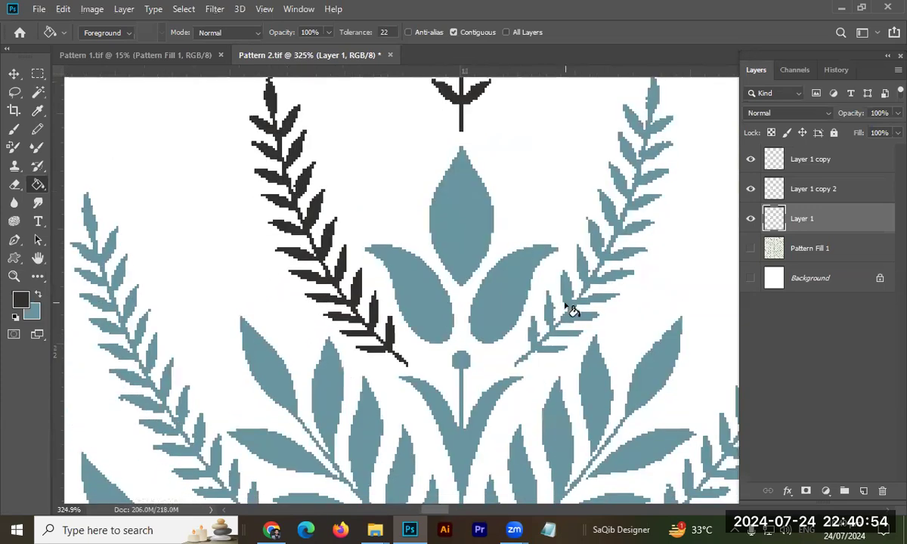
pyautogui.click(566, 306)
pyautogui.scroll(-4, 427, 207)
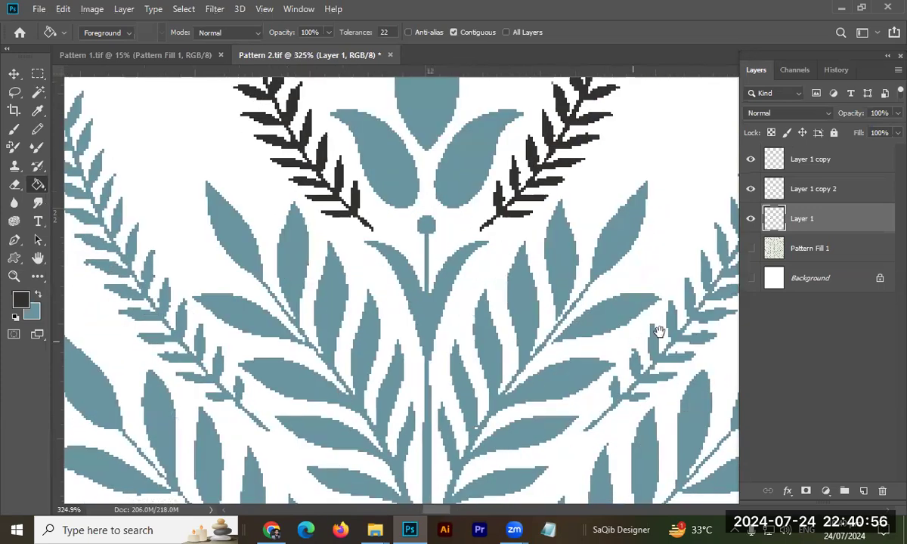
# Fill the middle sprig on each side and the outermost right sprig with the sampled black.
pyautogui.click(647, 374)
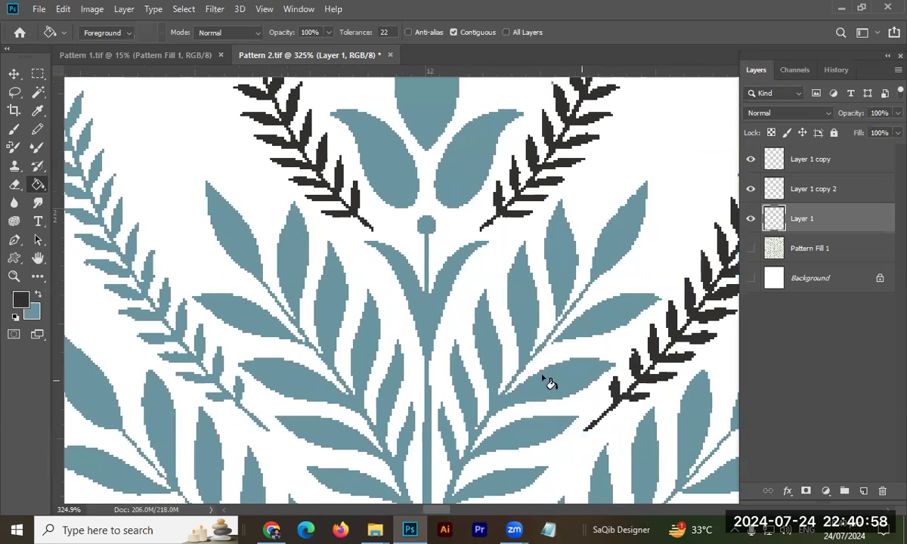
pyautogui.scroll(-3, 257, 253)
pyautogui.click(243, 238)
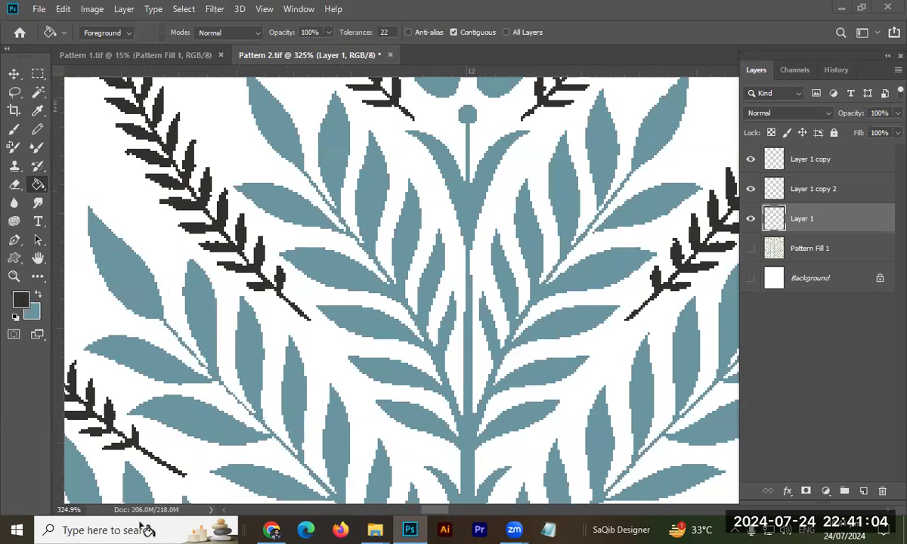
pyautogui.moveTo(366, 343); pyautogui.dragTo(298, 356)
pyautogui.click(594, 355)
pyautogui.scroll(-3, 580, 306)
pyautogui.moveTo(579, 295); pyautogui.dragTo(631, 345)
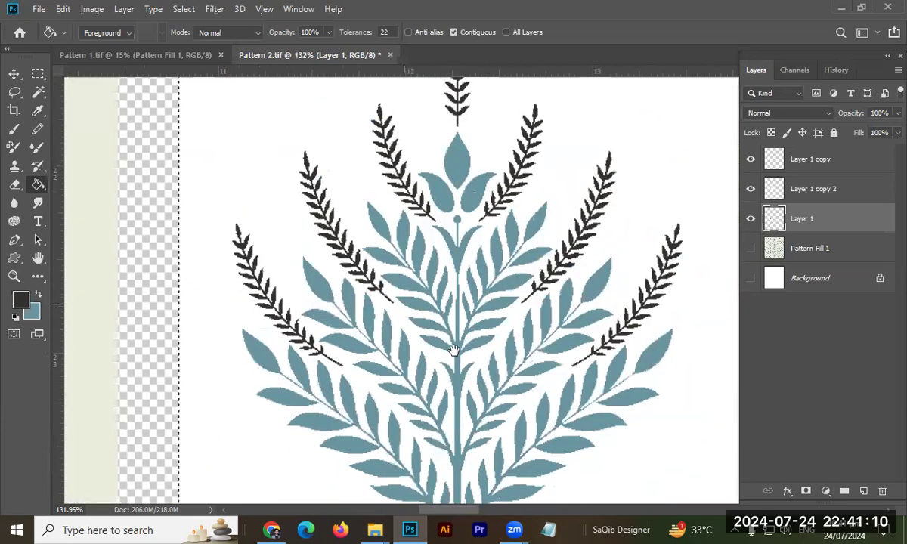
# Thicken the thin, broken stem of the left middle leaf branch using the Pencil tool at size 3 in the leaf blue.
pyautogui.moveTo(474, 271)
pyautogui.mouseDown()
pyautogui.moveTo(558, 278)
pyautogui.moveTo(469, 264)
pyautogui.mouseUp()
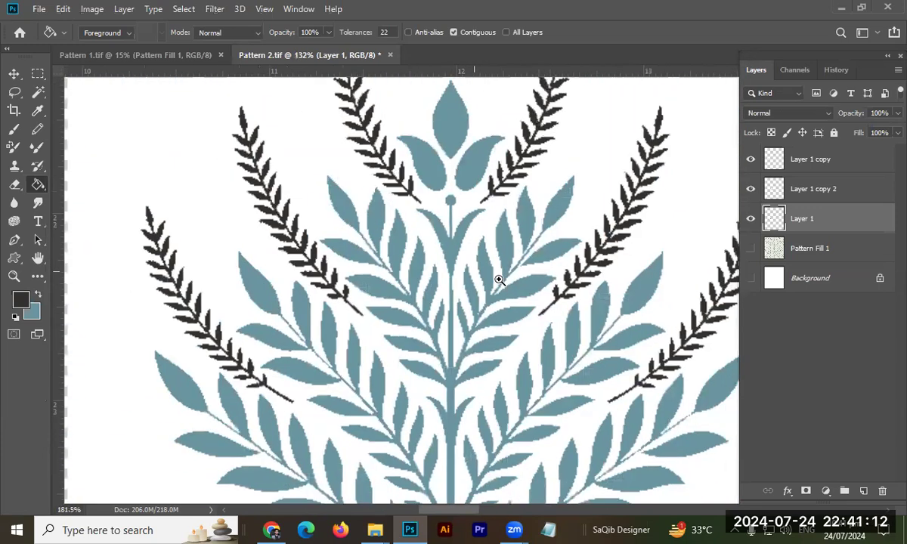
pyautogui.moveTo(401, 331); pyautogui.dragTo(452, 352)
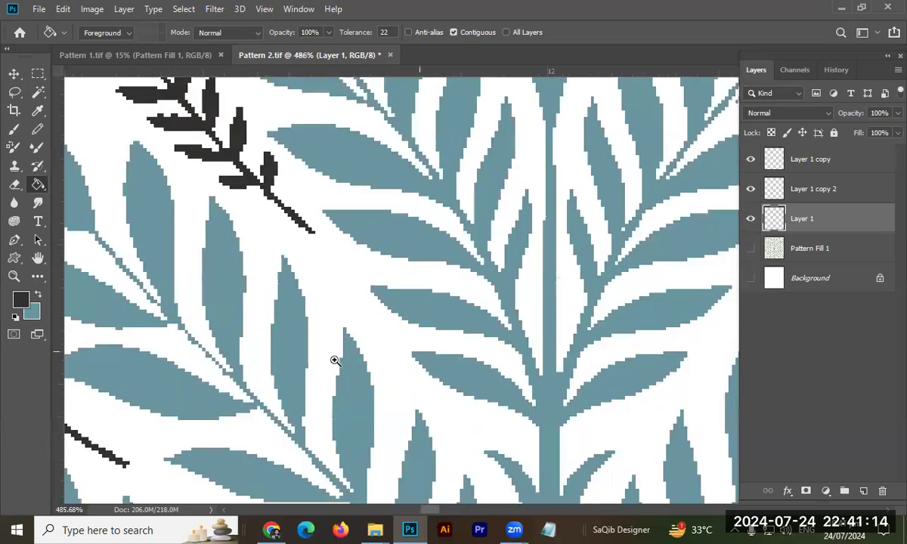
pyautogui.moveTo(257, 366); pyautogui.dragTo(269, 277)
pyautogui.press('b')
pyautogui.press('[')
pyautogui.press('[')
pyautogui.press('[')
pyautogui.press('[')
pyautogui.press('[')
pyautogui.press('[')
pyautogui.press('[')
pyautogui.press('[')
pyautogui.press('[')
pyautogui.press('[')
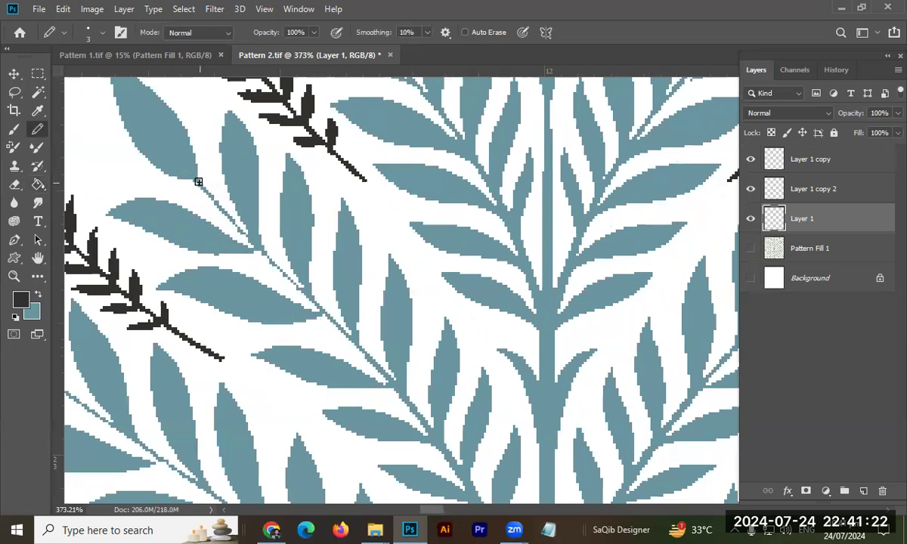
pyautogui.hotkey('ctrl', 'z')
pyautogui.press('x')
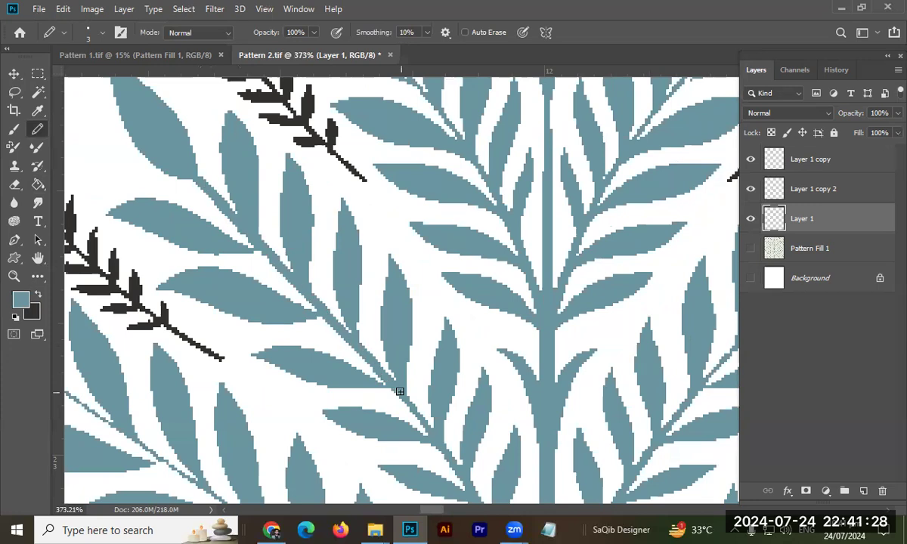
# Draw three freehand blue pencil curves across the white area beside the motif's lower left leaves.
pyautogui.scroll(-3, 362, 272)
pyautogui.scroll(-3, 302, 268)
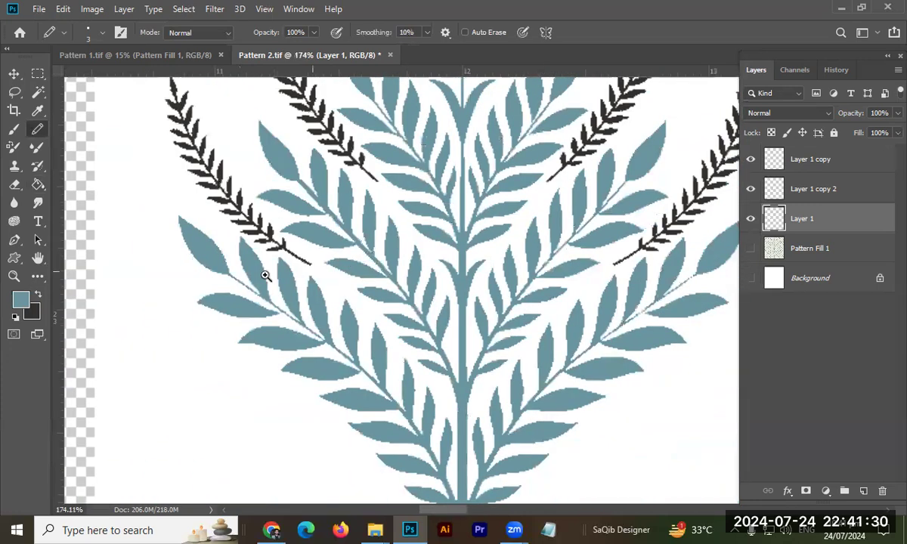
pyautogui.moveTo(120, 340)
pyautogui.mouseDown()
pyautogui.moveTo(223, 360)
pyautogui.moveTo(324, 424)
pyautogui.mouseUp()
pyautogui.moveTo(119, 280)
pyautogui.mouseDown()
pyautogui.moveTo(188, 280)
pyautogui.moveTo(332, 393)
pyautogui.mouseUp()
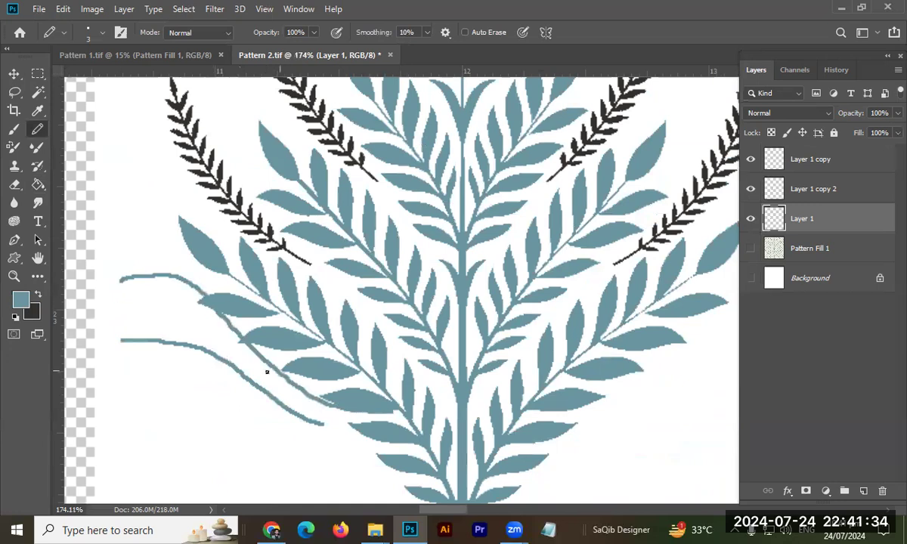
pyautogui.moveTo(223, 372); pyautogui.dragTo(309, 253)
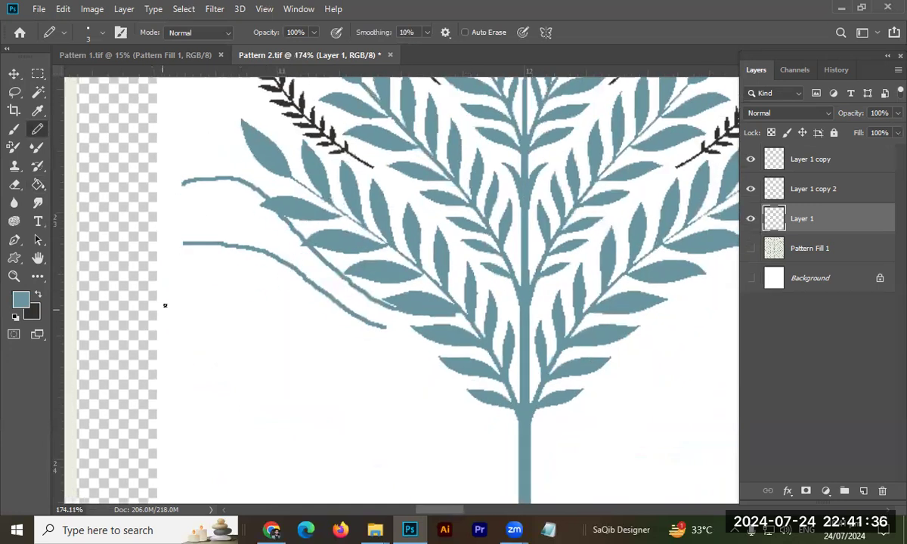
pyautogui.moveTo(168, 306); pyautogui.dragTo(491, 386)
pyautogui.moveTo(437, 365)
pyautogui.mouseDown()
pyautogui.moveTo(385, 314)
pyautogui.moveTo(433, 320)
pyautogui.moveTo(383, 315)
pyautogui.moveTo(375, 299)
pyautogui.moveTo(398, 277)
pyautogui.moveTo(393, 268)
pyautogui.mouseUp()
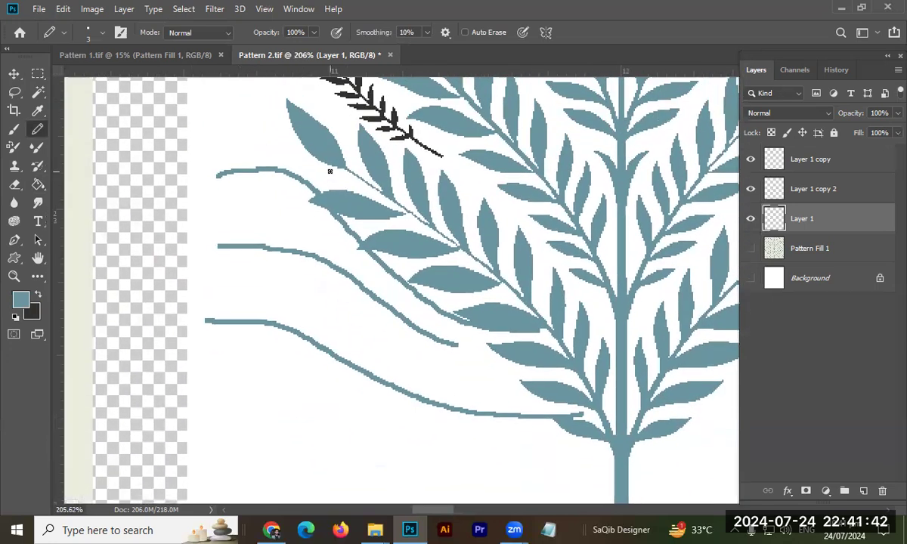
# Undo the three freehand pencil curves beside the motif, leaving Color Balance unapplied.
pyautogui.moveTo(313, 333); pyautogui.dragTo(346, 354)
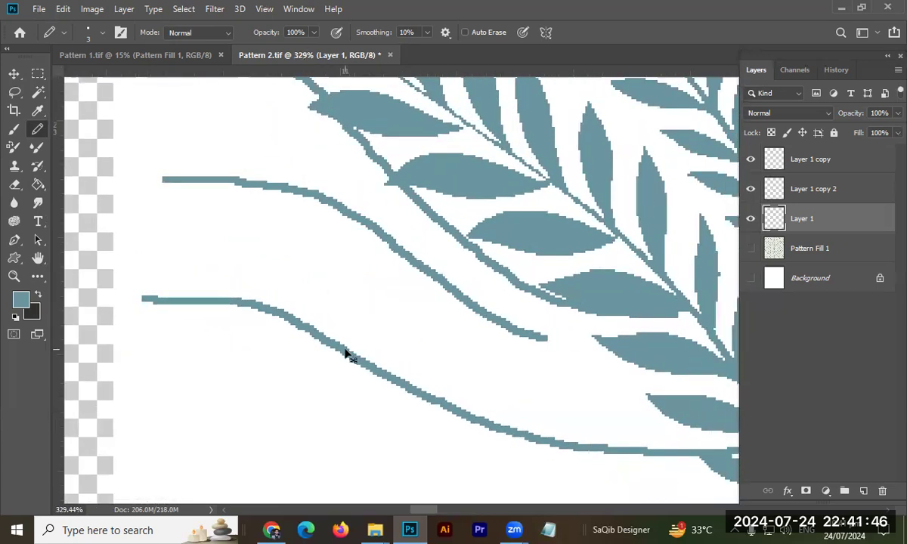
pyautogui.hotkey('ctrl', 'b')
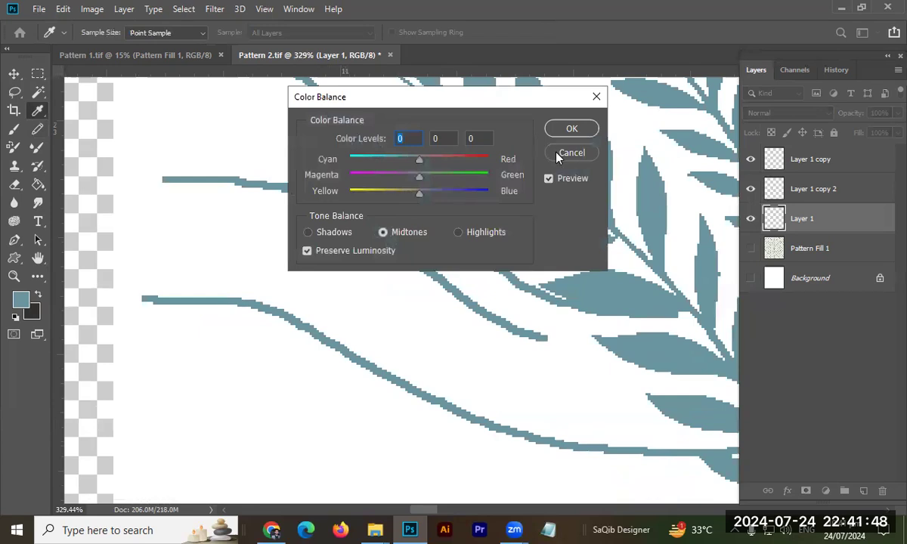
pyautogui.click(559, 153)
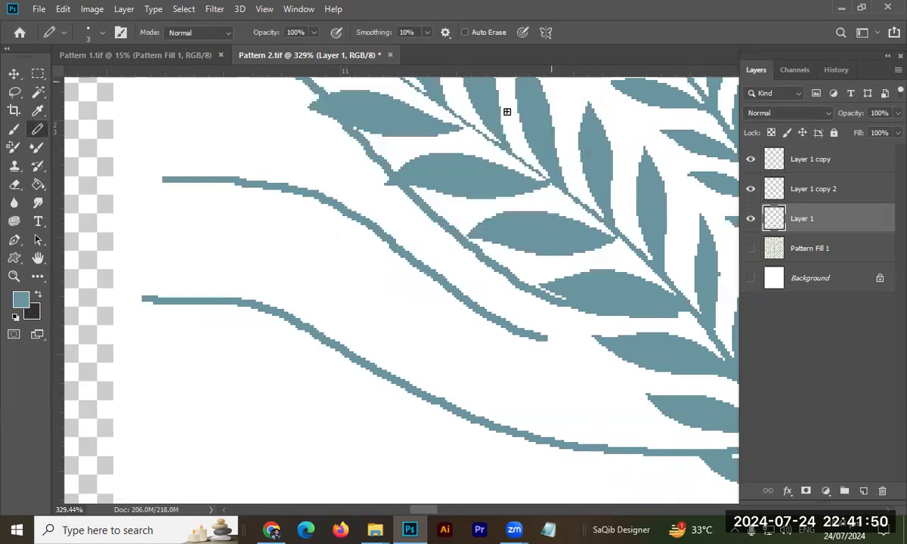
pyautogui.moveTo(448, 197)
pyautogui.mouseDown()
pyautogui.moveTo(405, 98)
pyautogui.moveTo(462, 185)
pyautogui.moveTo(418, 218)
pyautogui.mouseUp()
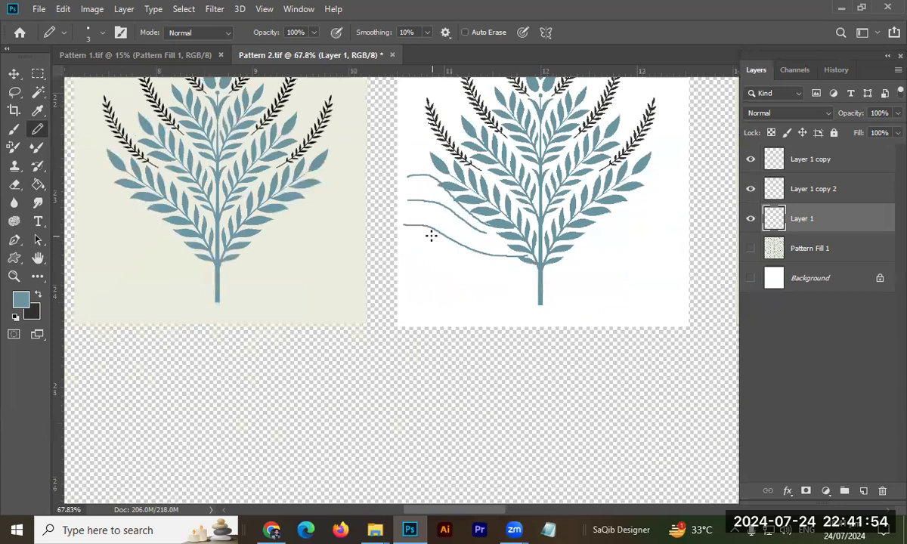
pyautogui.moveTo(451, 257); pyautogui.dragTo(442, 304)
pyautogui.moveTo(467, 251)
pyautogui.mouseDown()
pyautogui.moveTo(429, 259)
pyautogui.moveTo(446, 266)
pyautogui.moveTo(532, 247)
pyautogui.moveTo(441, 248)
pyautogui.moveTo(457, 279)
pyautogui.moveTo(307, 284)
pyautogui.moveTo(676, 287)
pyautogui.moveTo(408, 297)
pyautogui.mouseUp()
pyautogui.hotkey('ctrl', 'z')
pyautogui.hotkey('ctrl', 'z')
pyautogui.hotkey('ctrl', 'z')
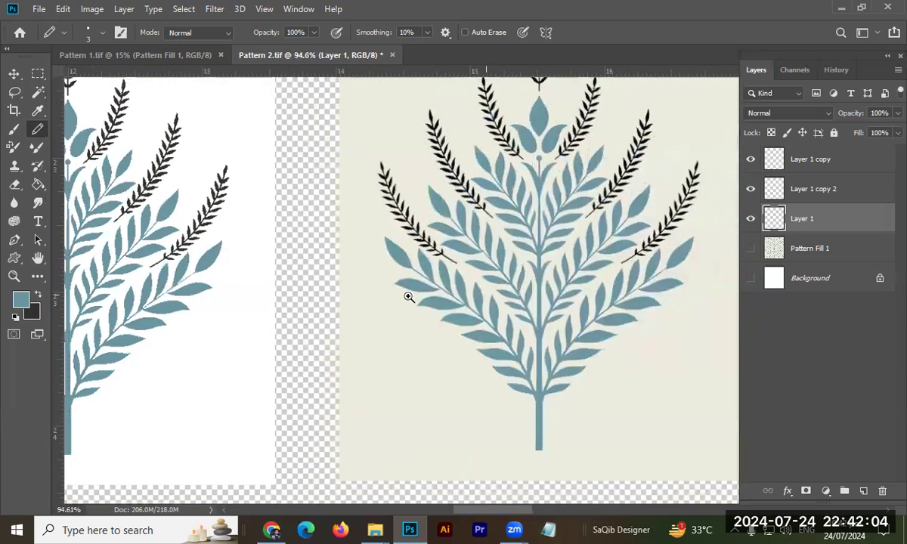
# Look over the thin right-hand stems and the whole recoloured motif, and switch to the Pattern 1.tif document.
pyautogui.moveTo(131, 297); pyautogui.dragTo(579, 253)
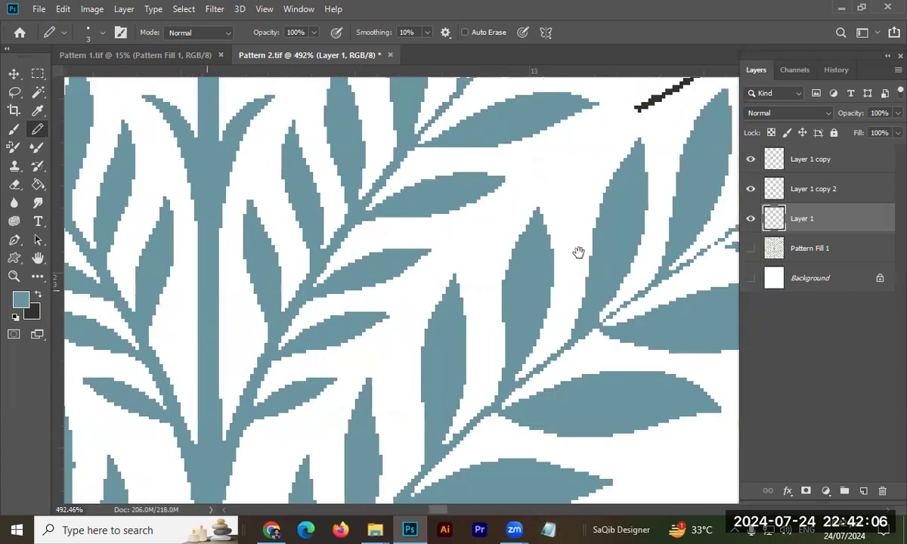
pyautogui.moveTo(475, 236); pyautogui.dragTo(349, 257)
pyautogui.scroll(-1, 417, 282)
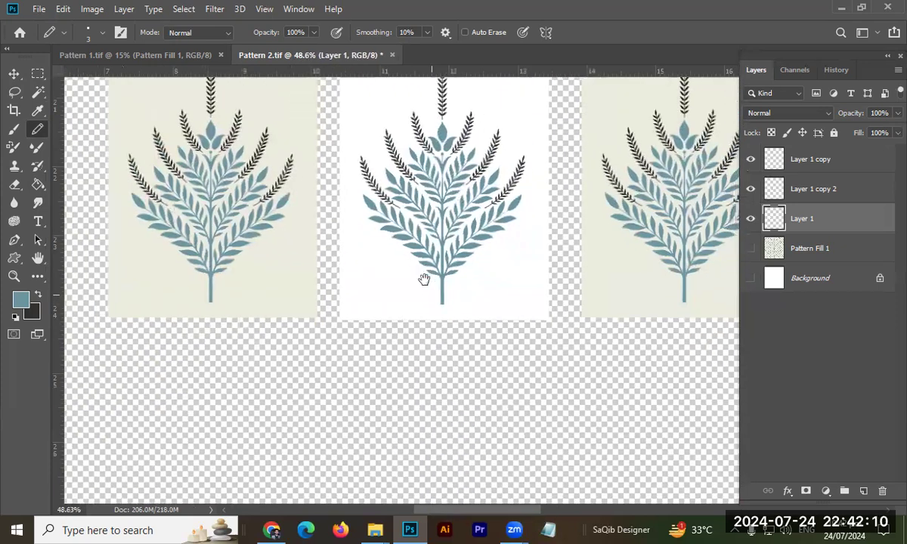
pyautogui.moveTo(435, 262); pyautogui.dragTo(414, 264)
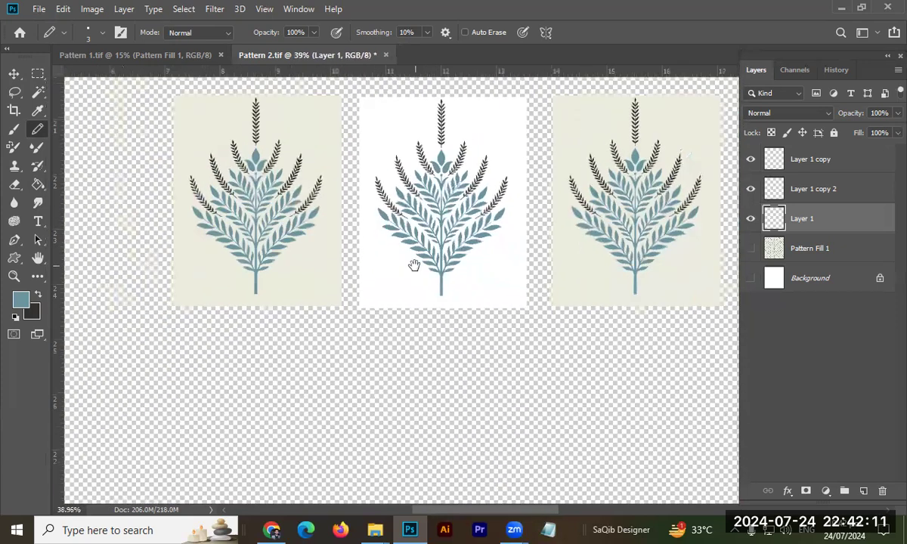
pyautogui.click(185, 57)
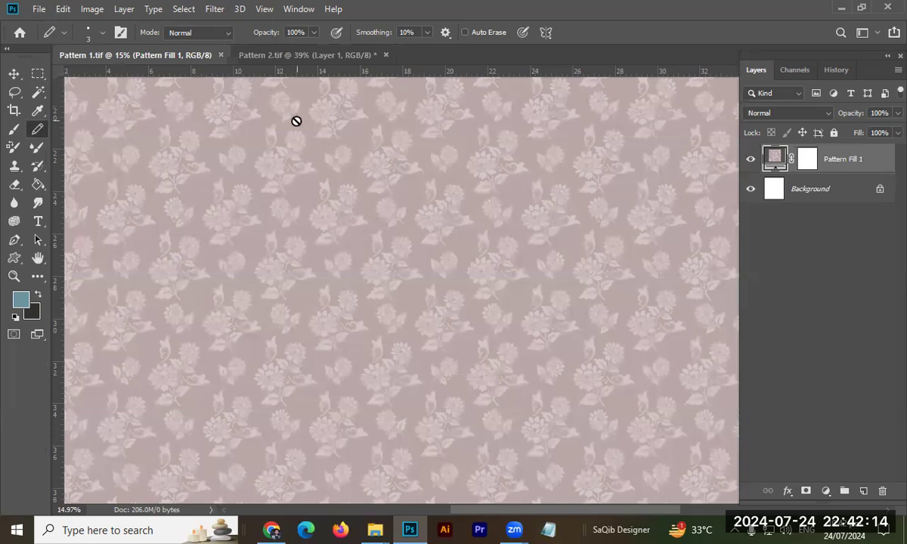